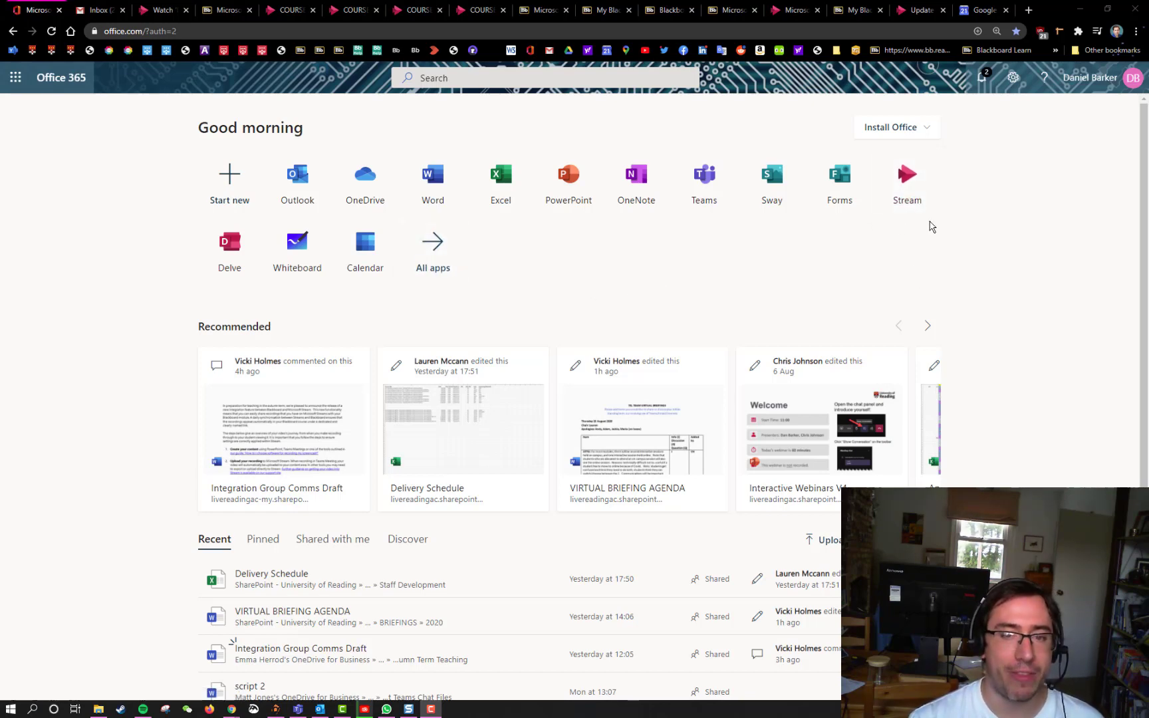
# Step: Open Microsoft Stream from the Office 365 home page and display the list of own videos
pyautogui.click(915, 193)
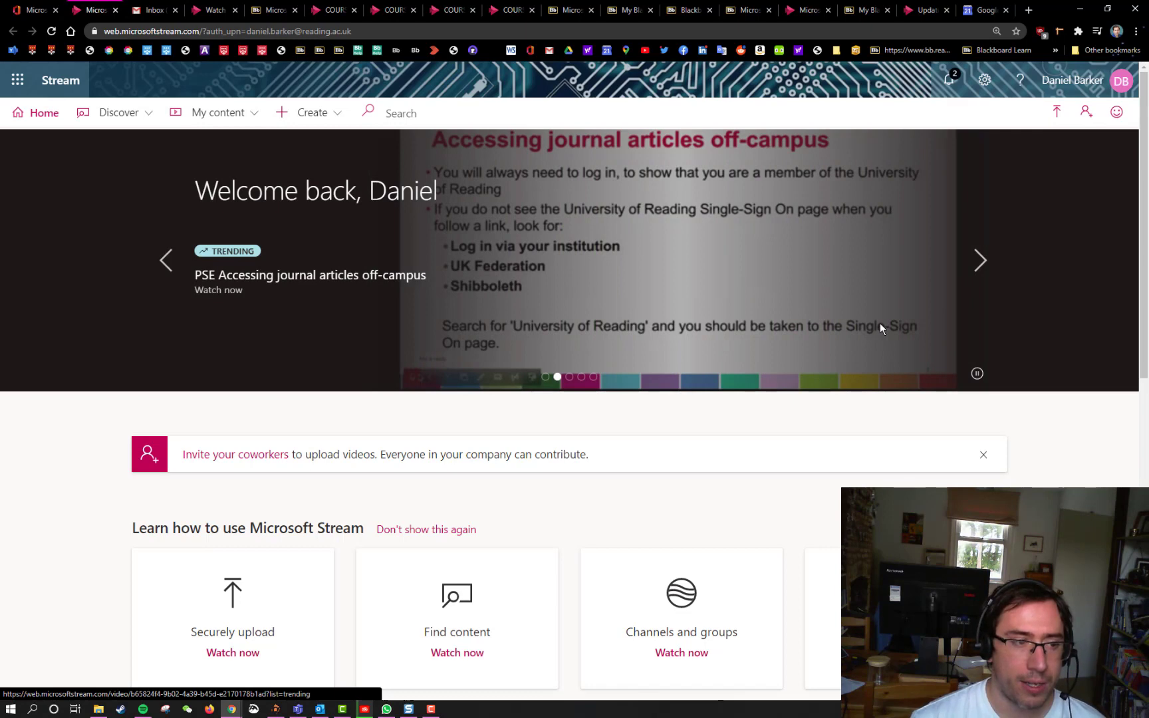
pyautogui.click(330, 120)
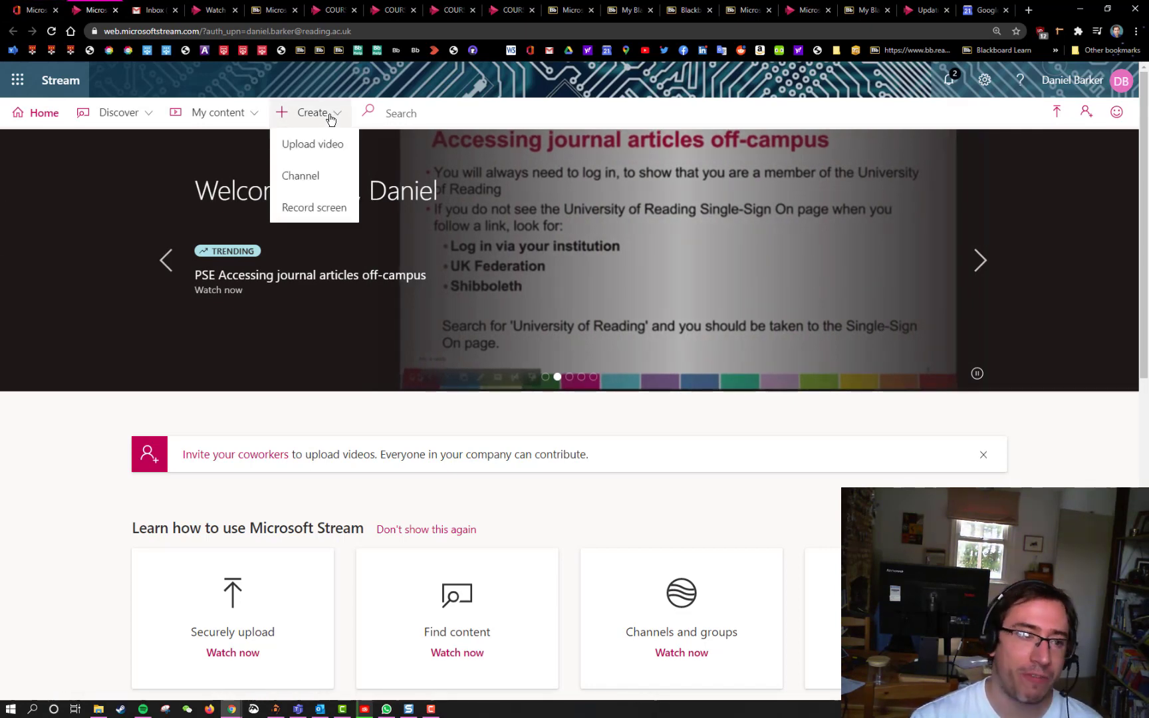
pyautogui.click(221, 114)
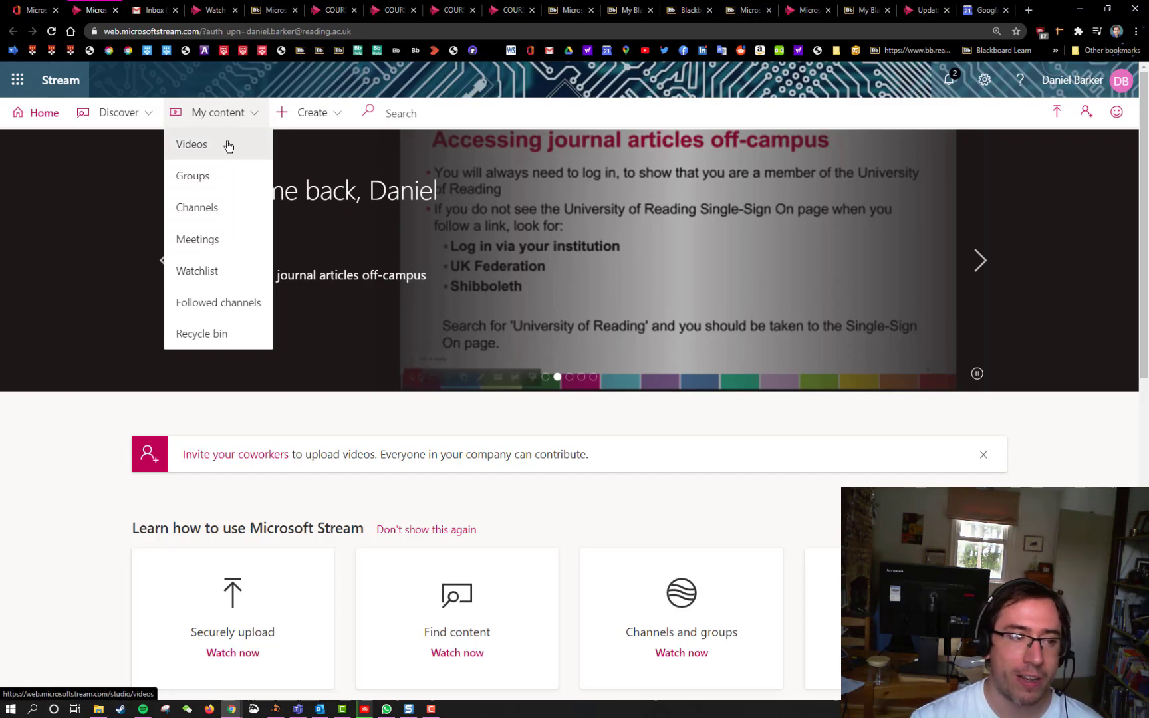
pyautogui.click(228, 145)
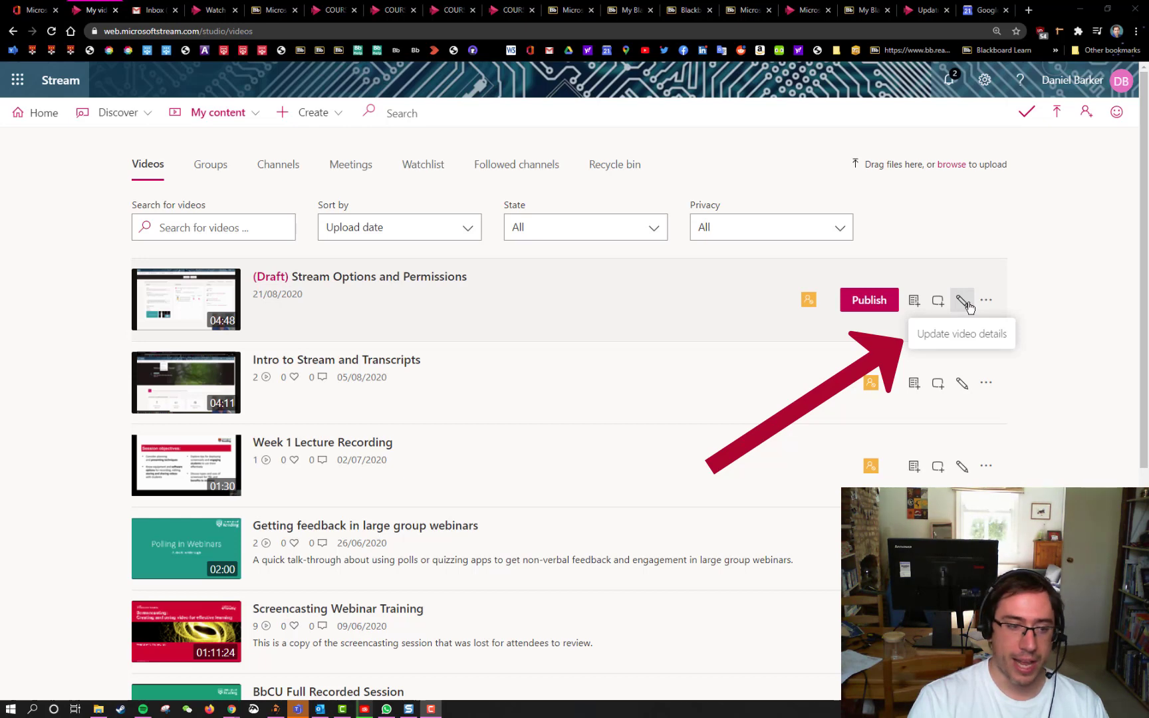
# Step: Open the draft video "Stream Options and Permissions" and bring up its video details for editing
pyautogui.click(431, 284)
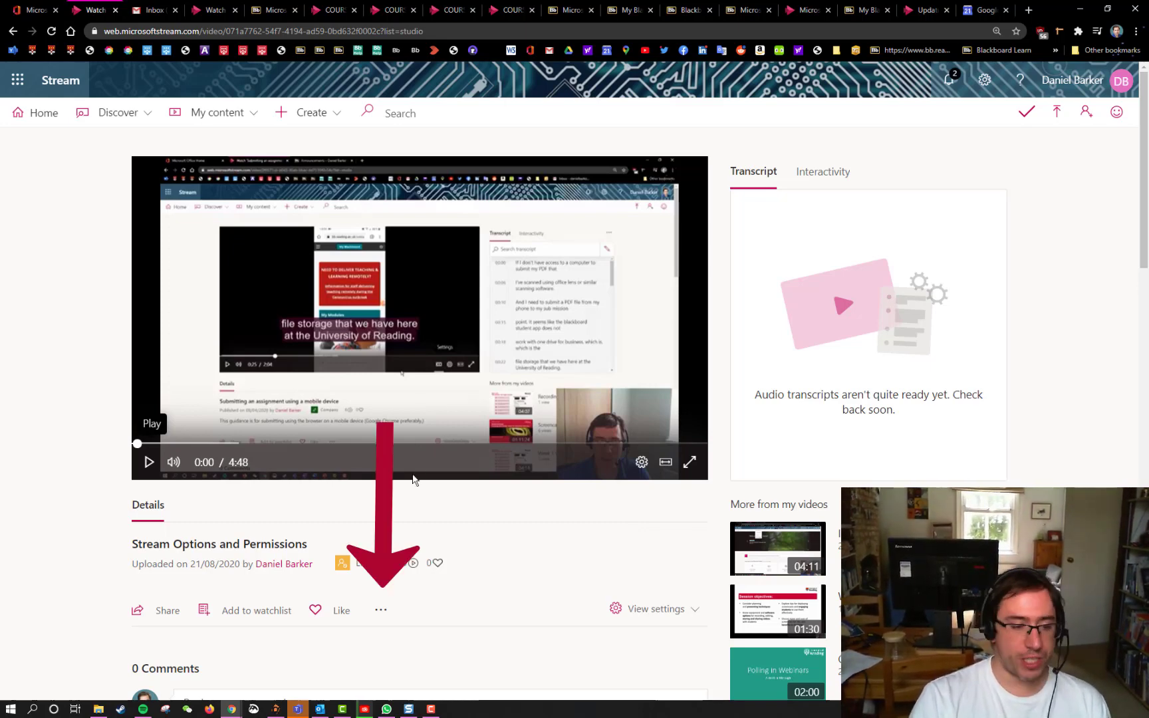
pyautogui.click(385, 617)
pyautogui.scroll(-2, 396, 576)
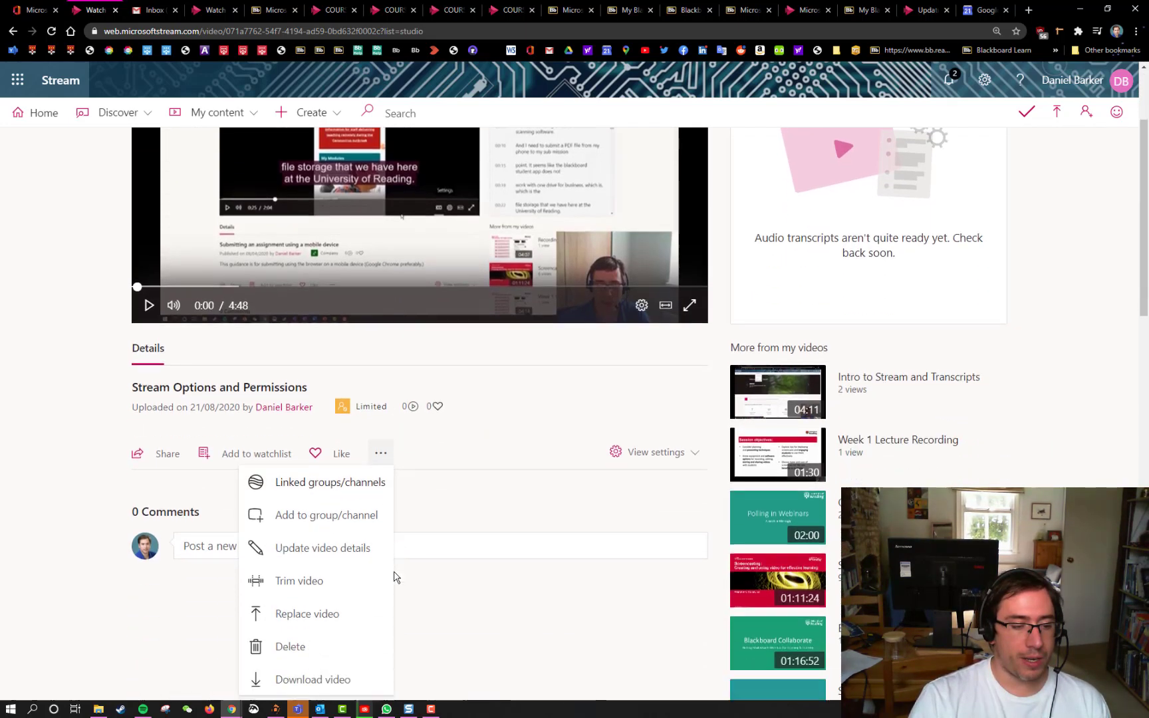
pyautogui.scroll(-1, 395, 576)
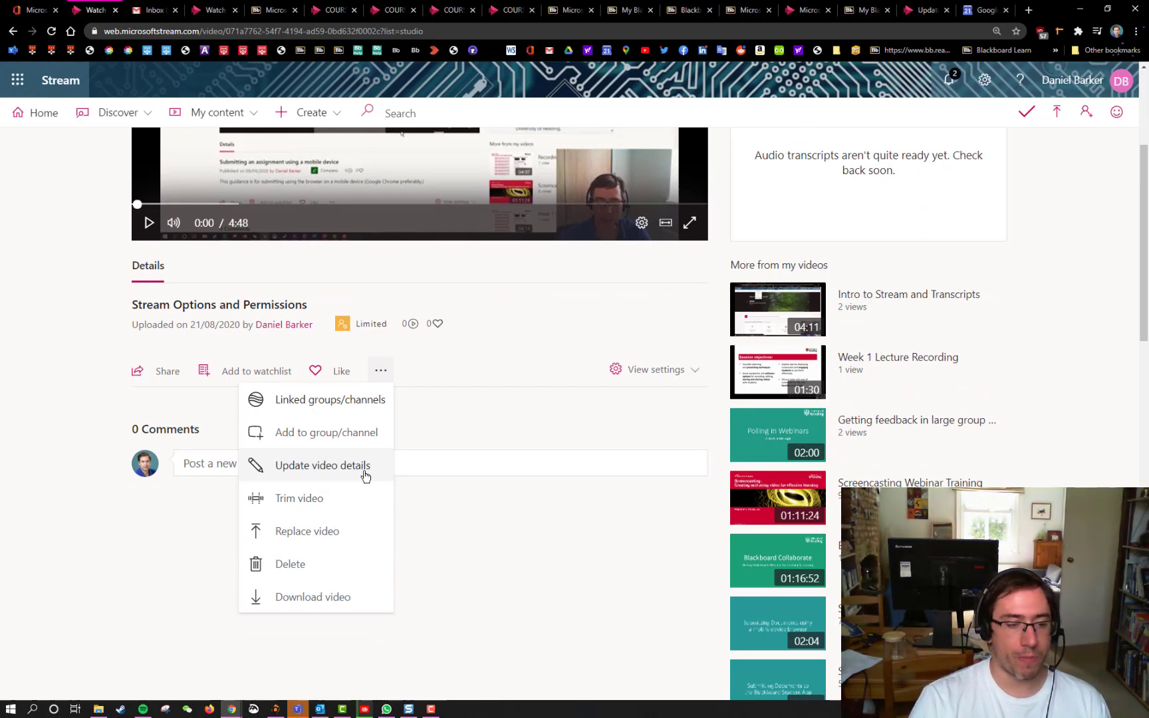
pyautogui.click(364, 473)
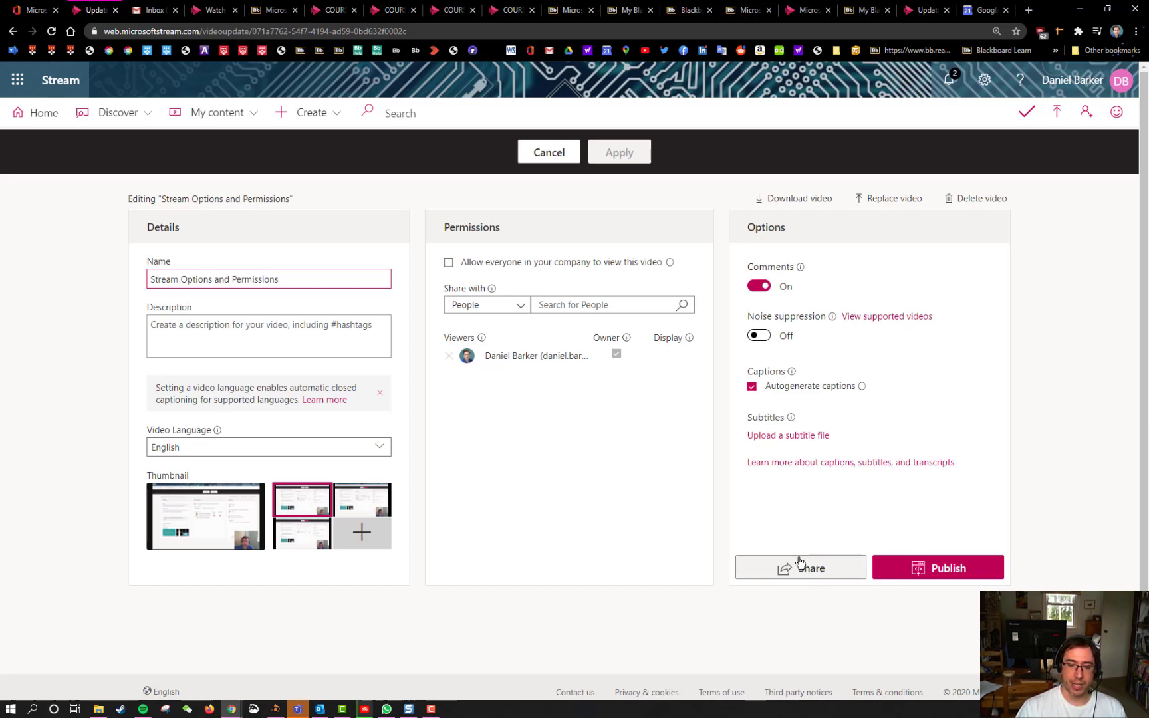
# Step: Review the video's sharing options for direct link, email and embed code, and close the sharing dialog
pyautogui.click(800, 563)
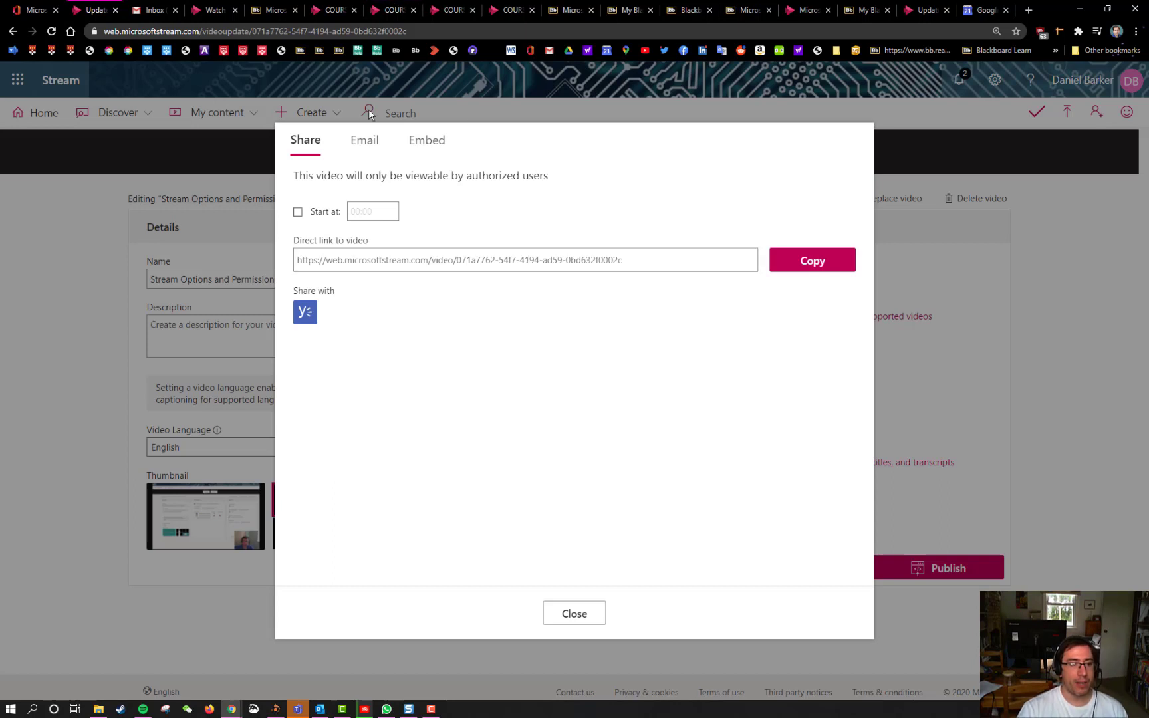
pyautogui.click(362, 152)
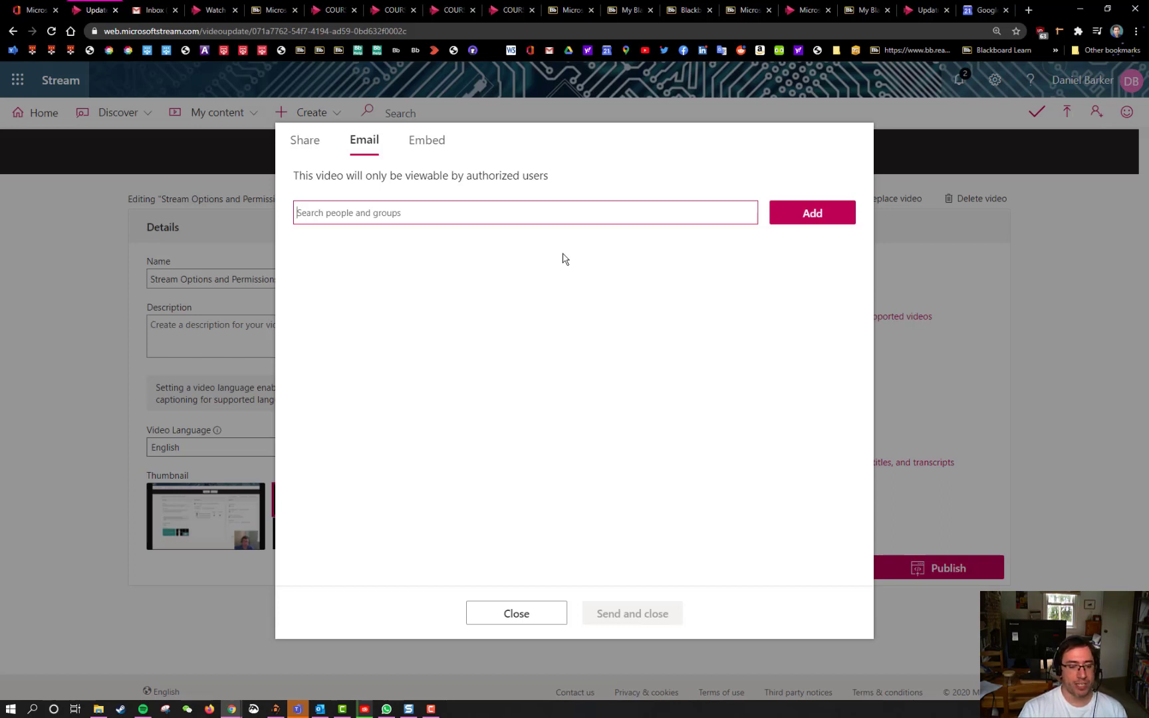
pyautogui.click(429, 140)
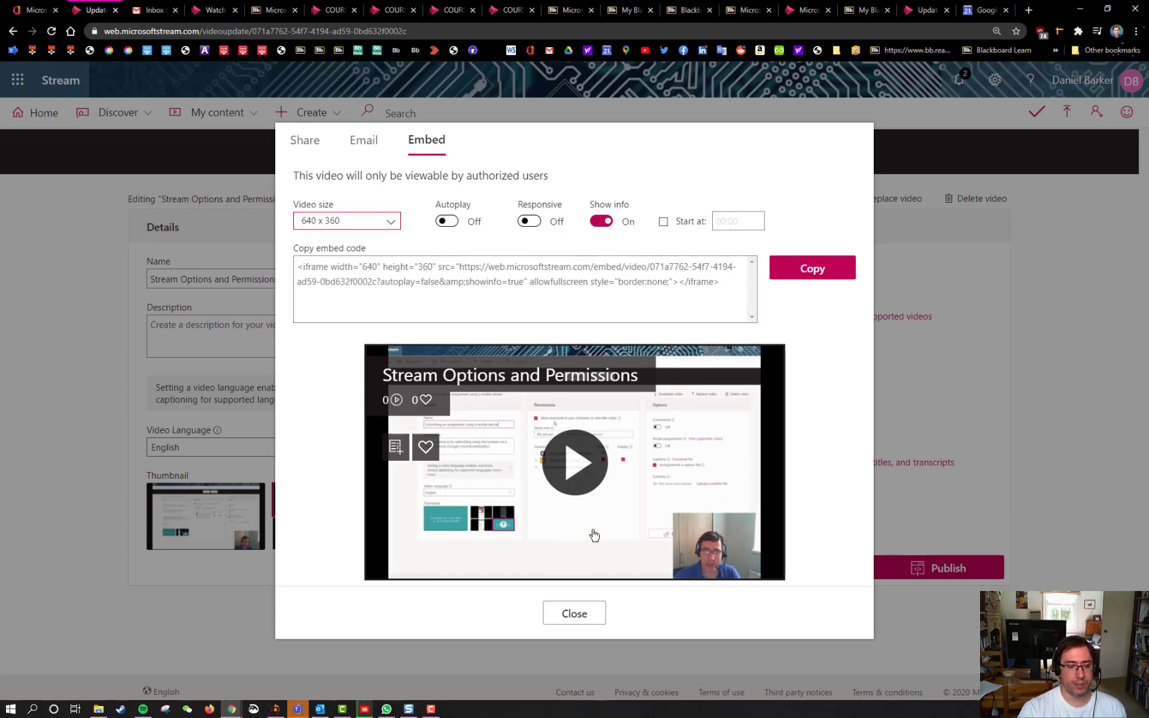
pyautogui.click(589, 606)
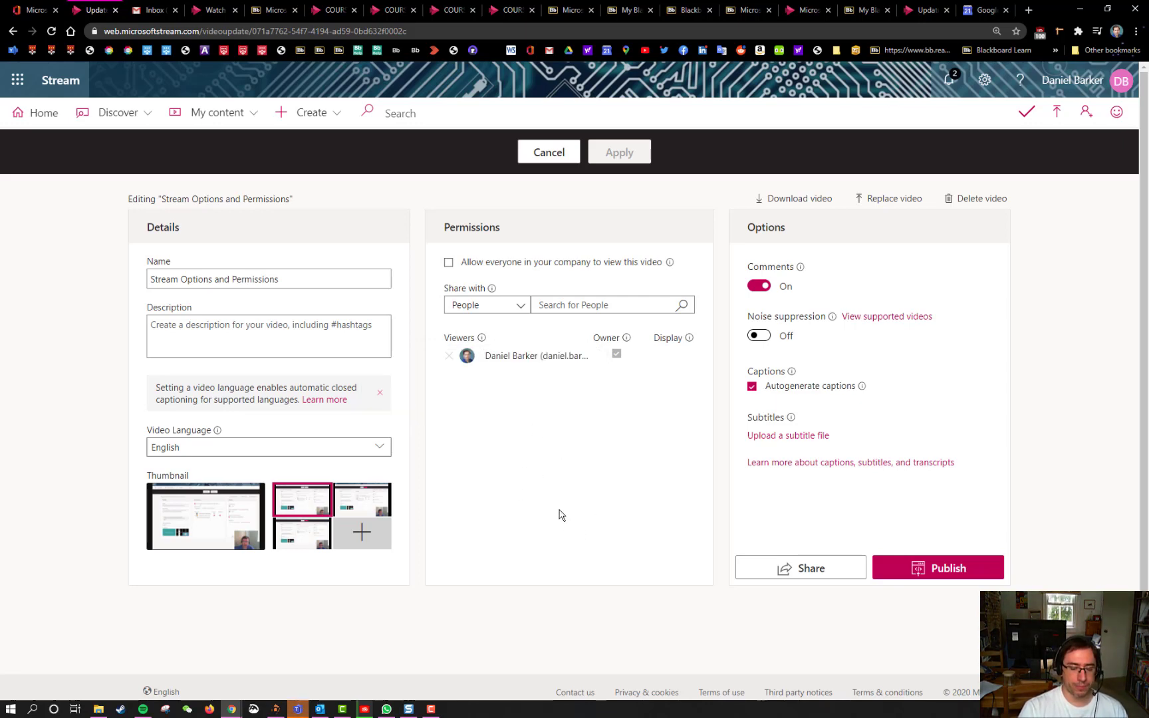
pyautogui.click(483, 307)
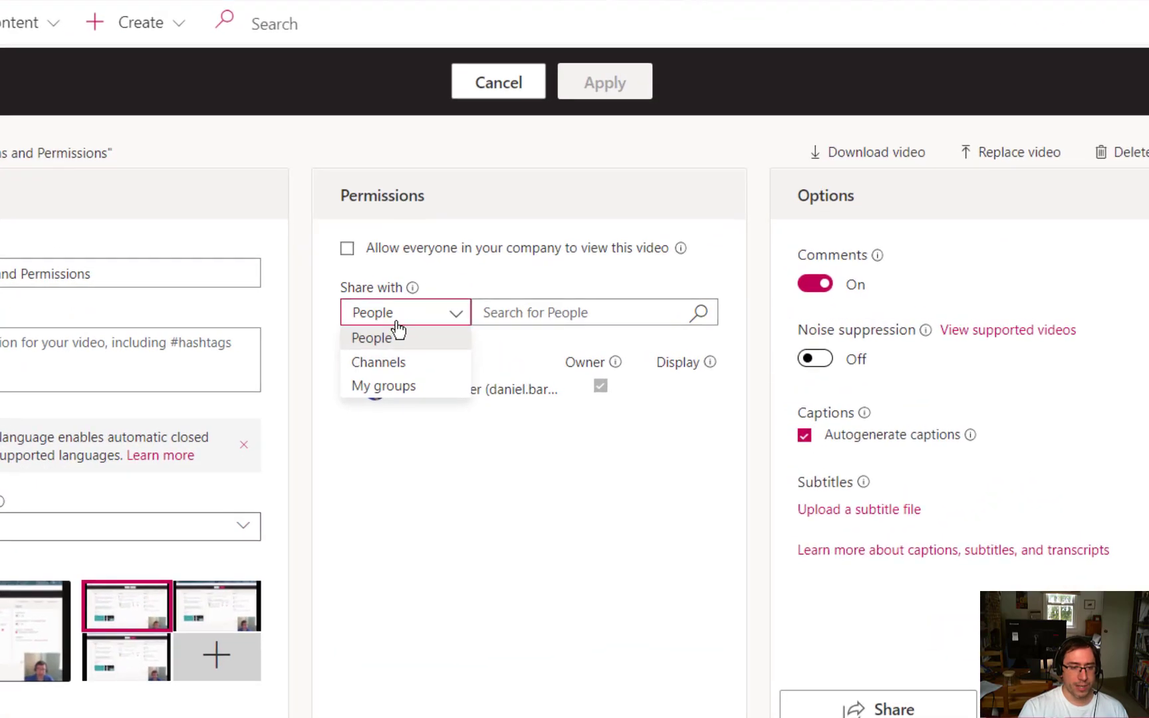
pyautogui.click(467, 322)
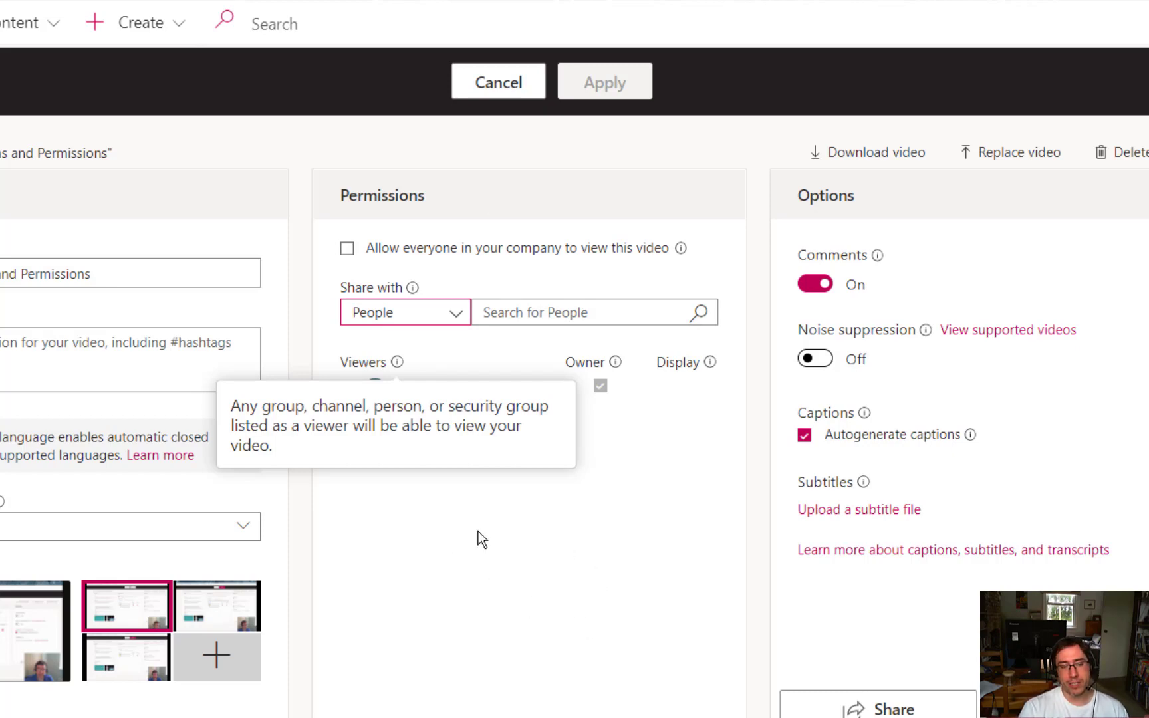
pyautogui.click(479, 556)
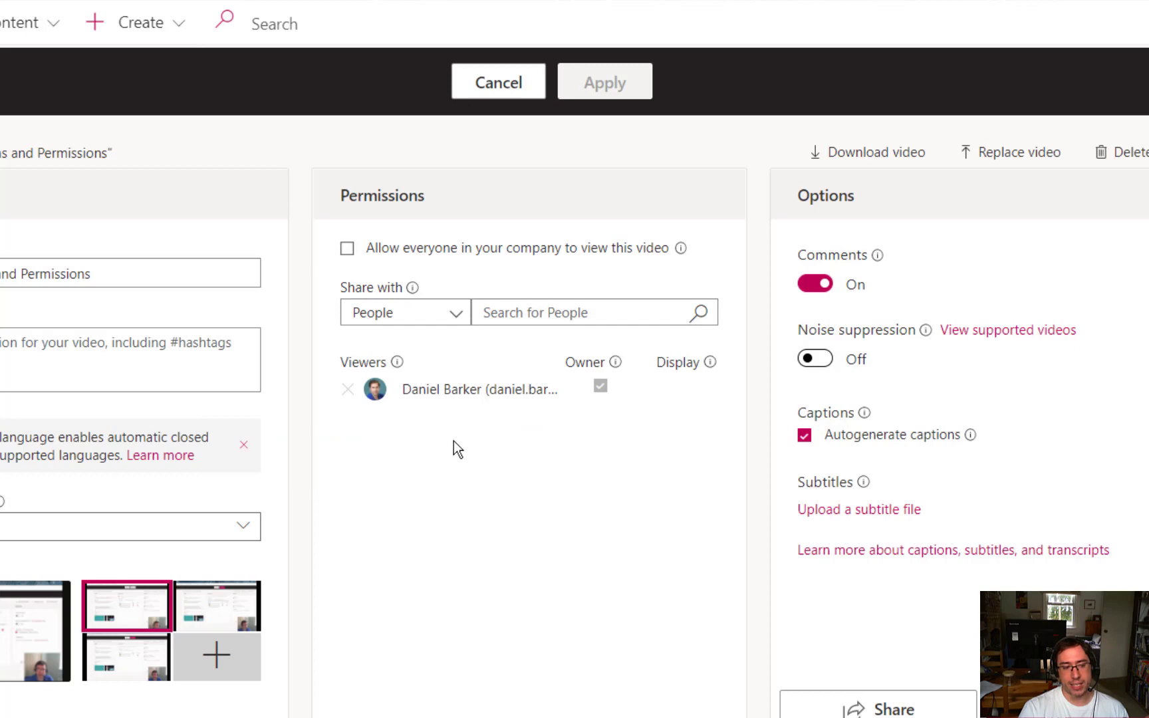
# Step: Search My groups for "COURSE_" in the video's permissions and add the group COURSE_EDM60-20-1MOD as a viewer
pyautogui.click(415, 323)
pyautogui.click(425, 385)
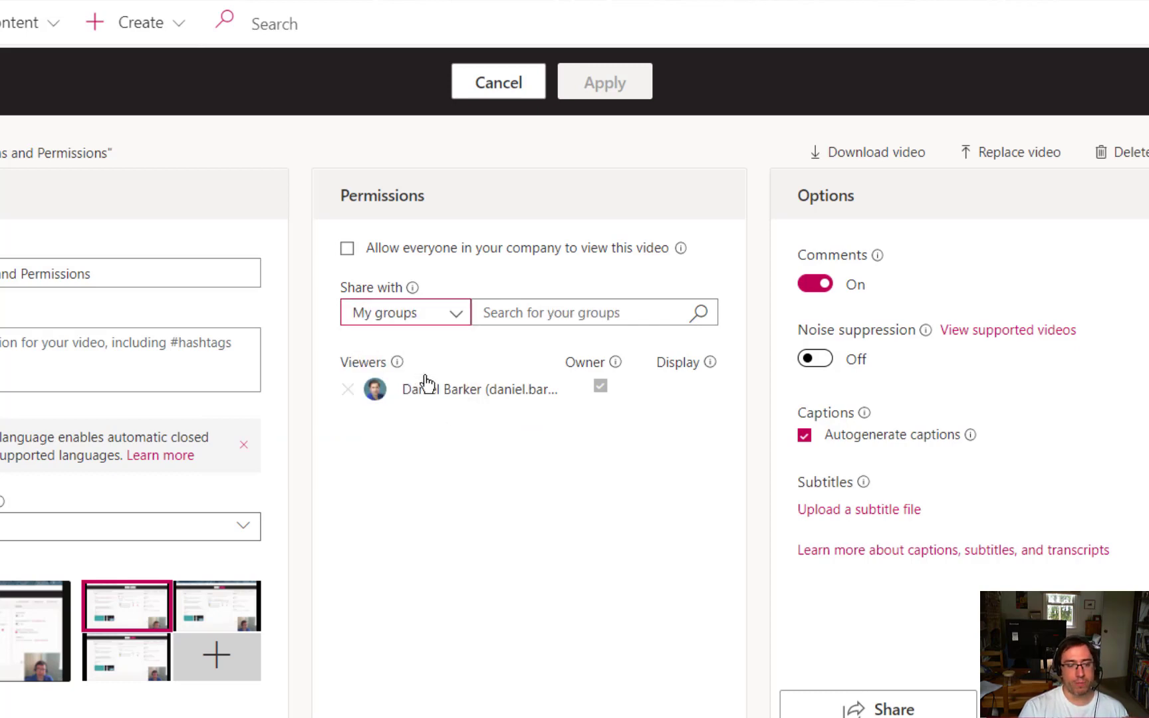
pyautogui.click(539, 308)
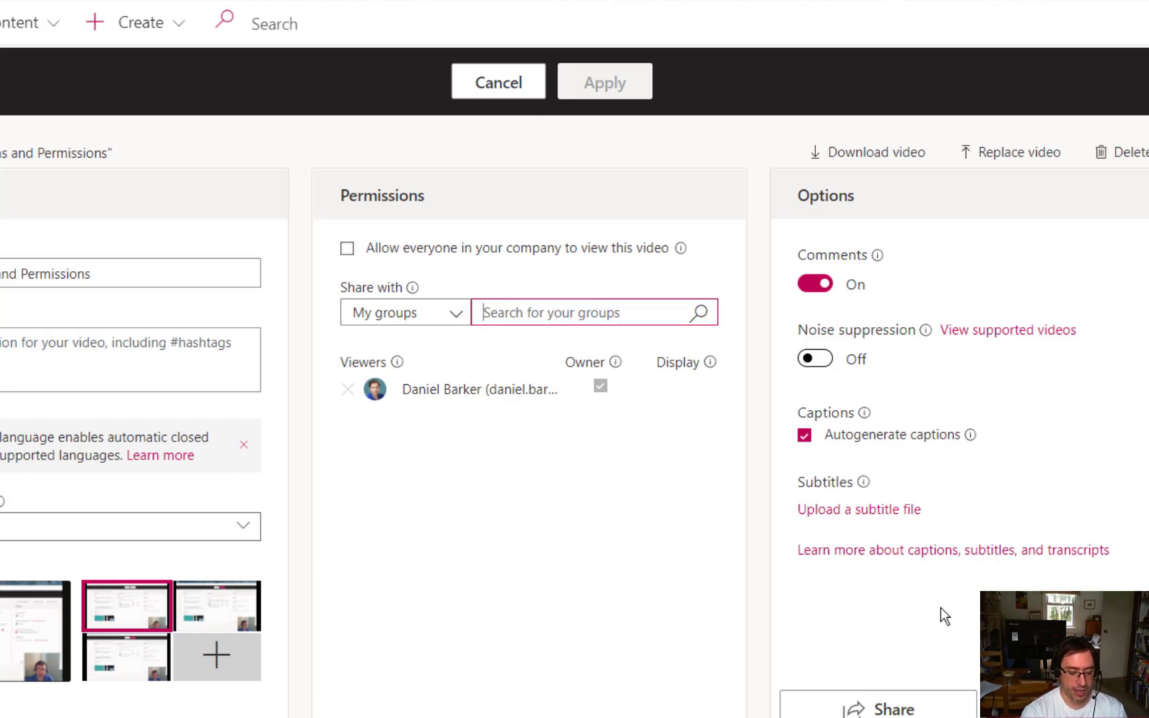
pyautogui.write('COUR')
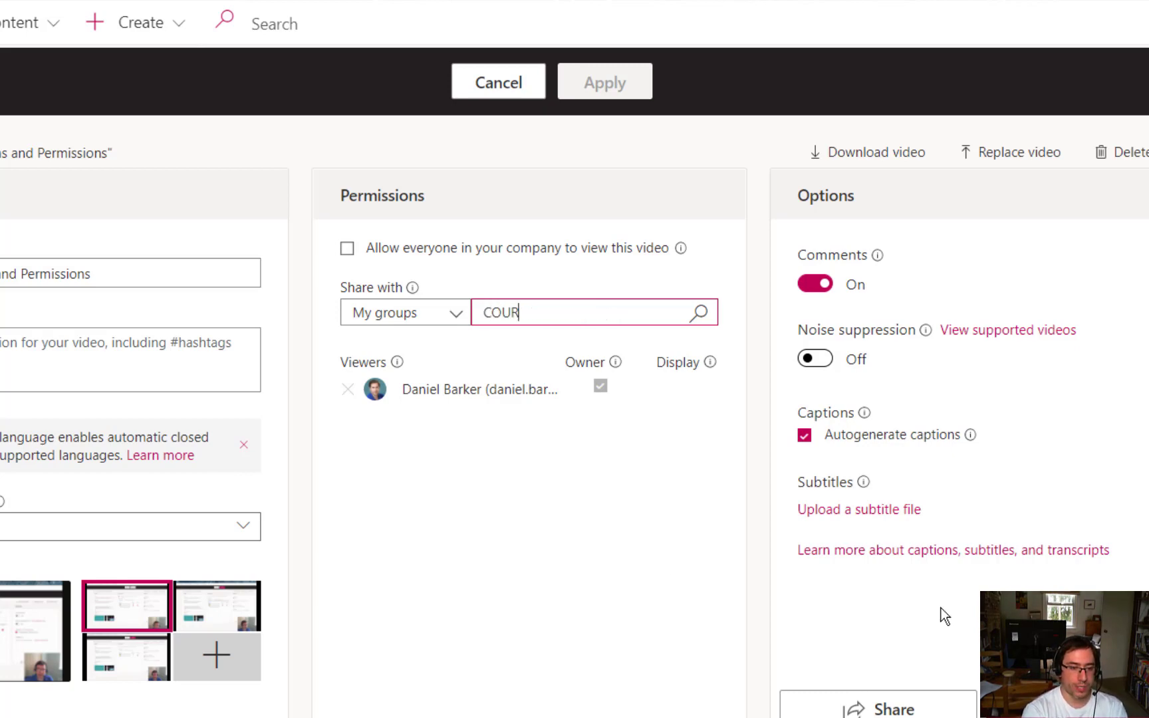
pyautogui.write('SE_')
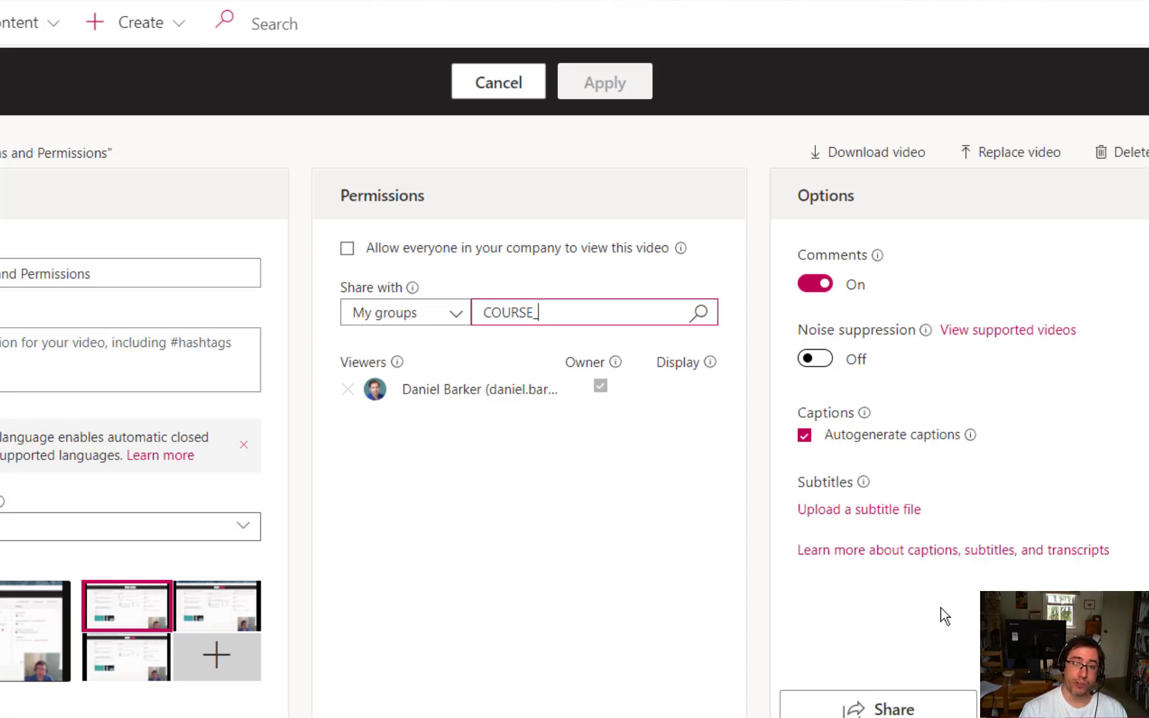
pyautogui.click(700, 322)
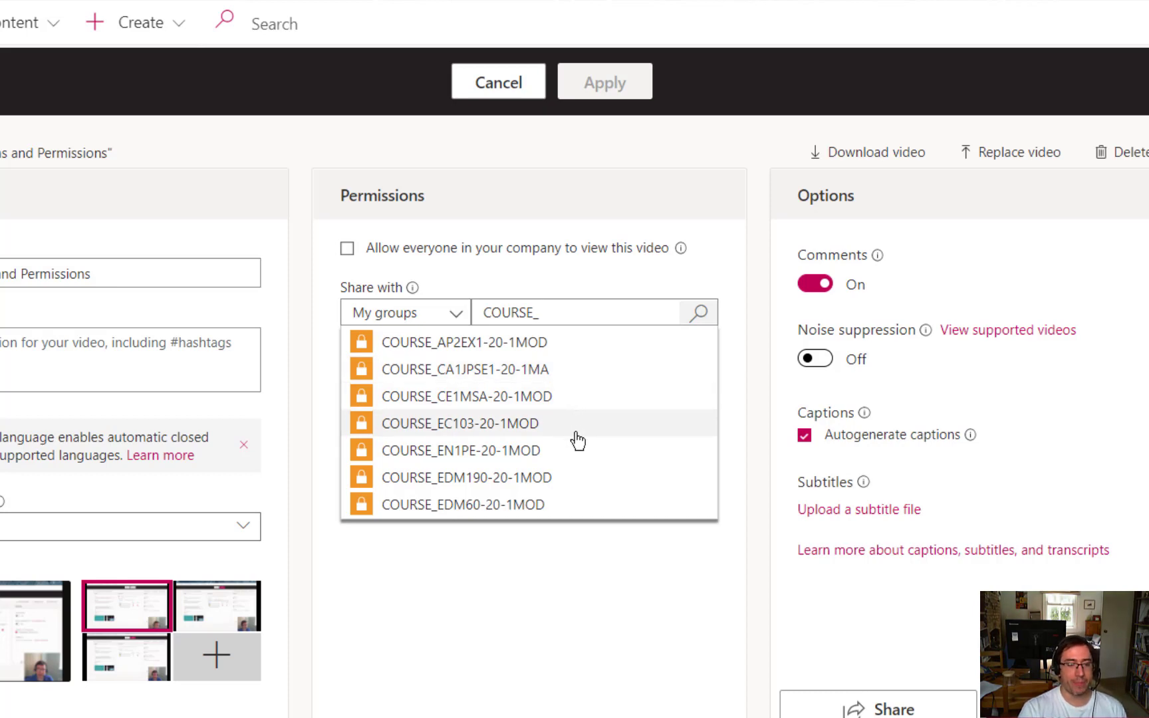
pyautogui.click(570, 510)
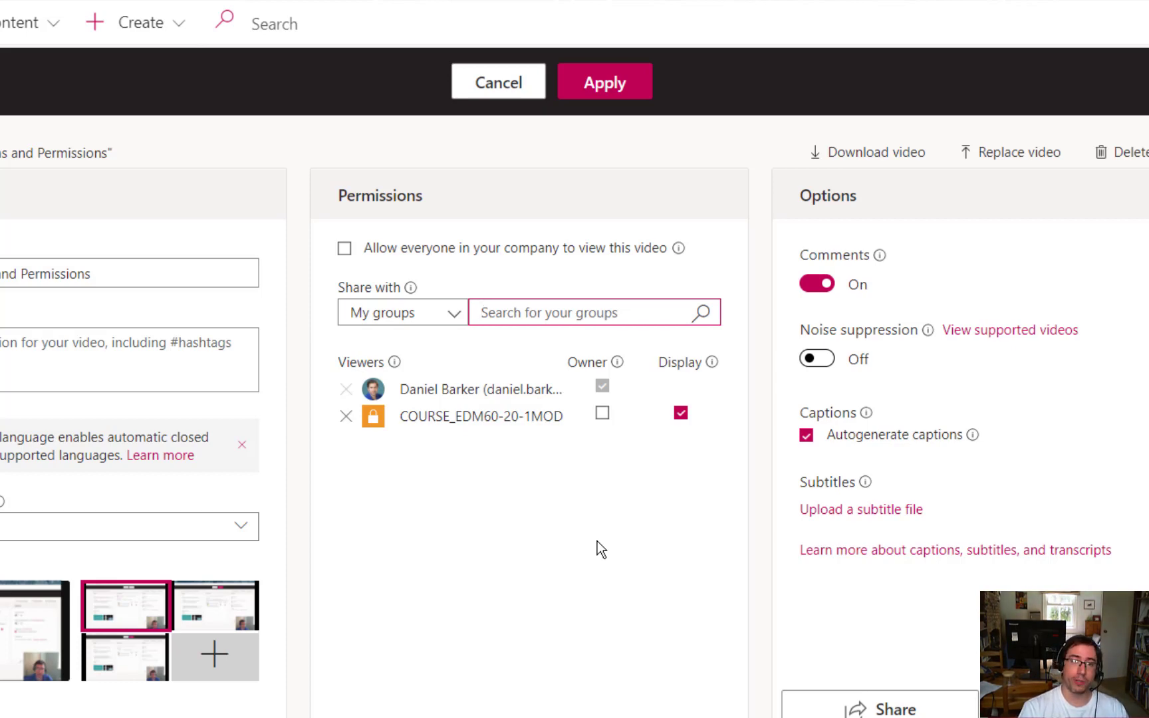
# Step: Search the groups for "COURSE_EDM190" and add COURSE_EDM190-20-1MOD as a further viewer of the video
pyautogui.write('COURSE_')
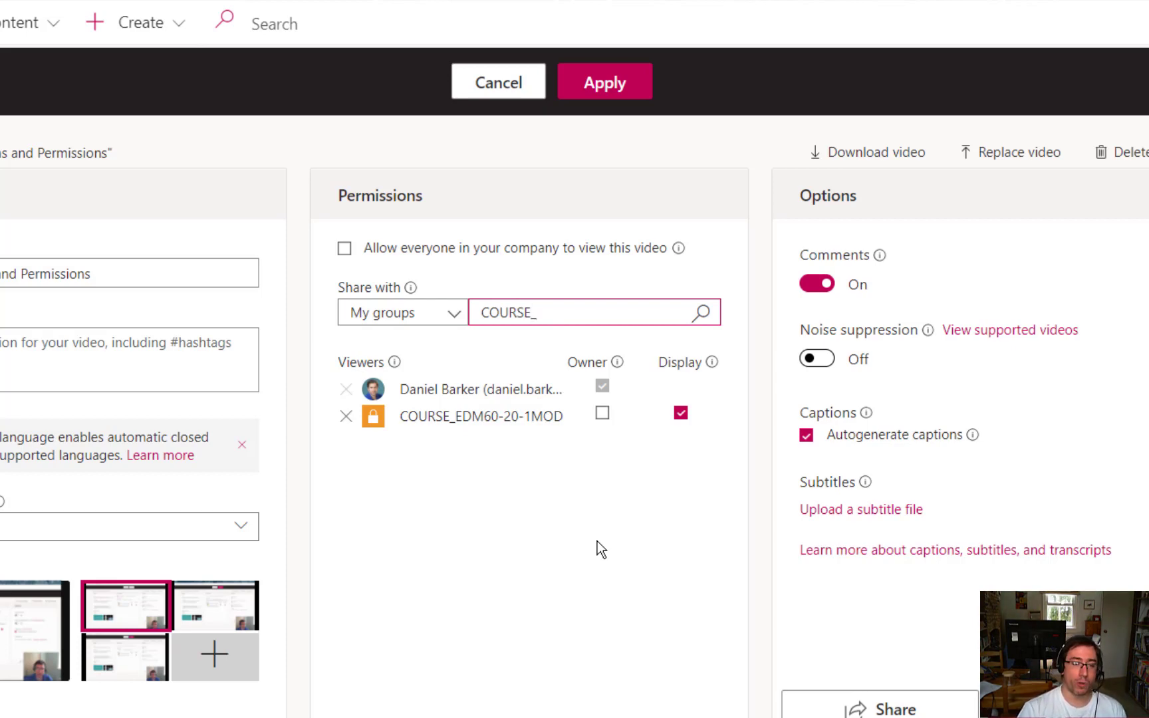
pyautogui.click(701, 309)
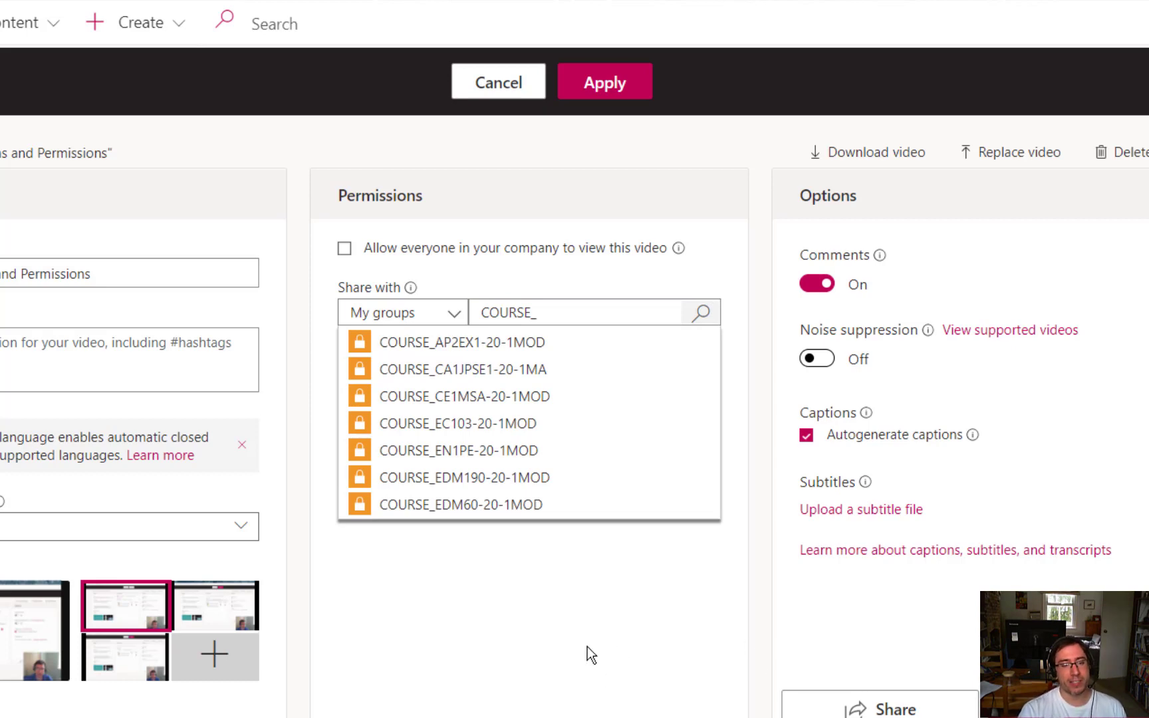
pyautogui.click(580, 322)
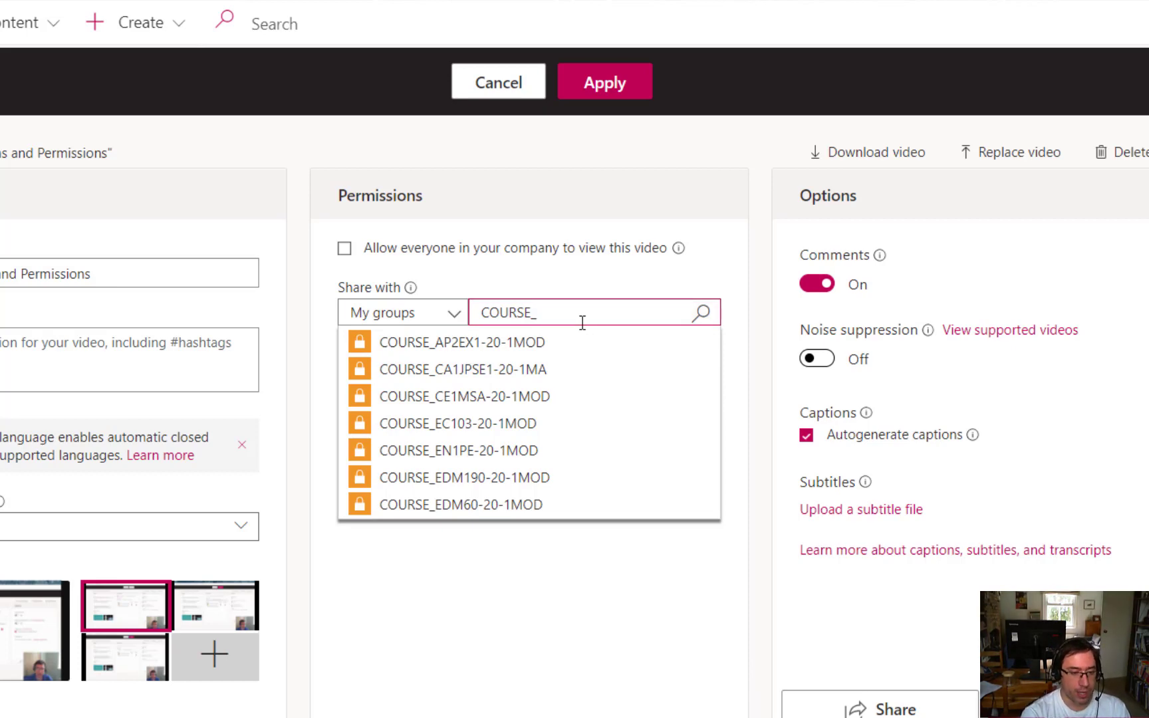
pyautogui.write('EDM190')
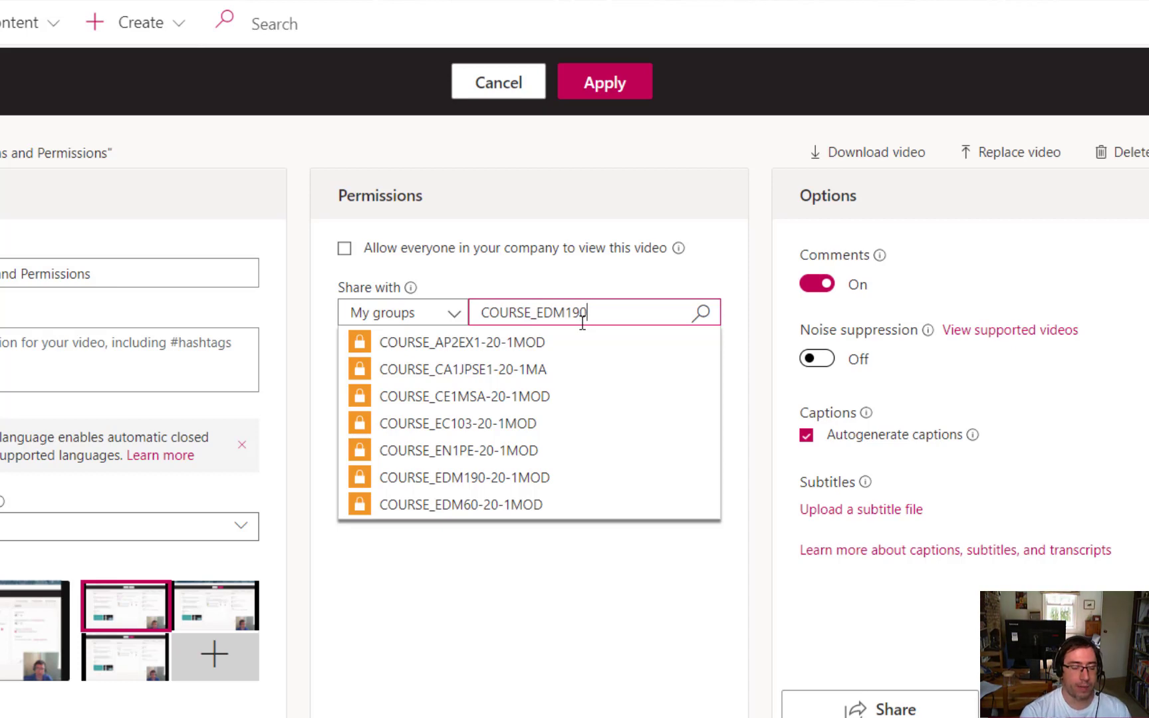
pyautogui.moveTo(678, 248)
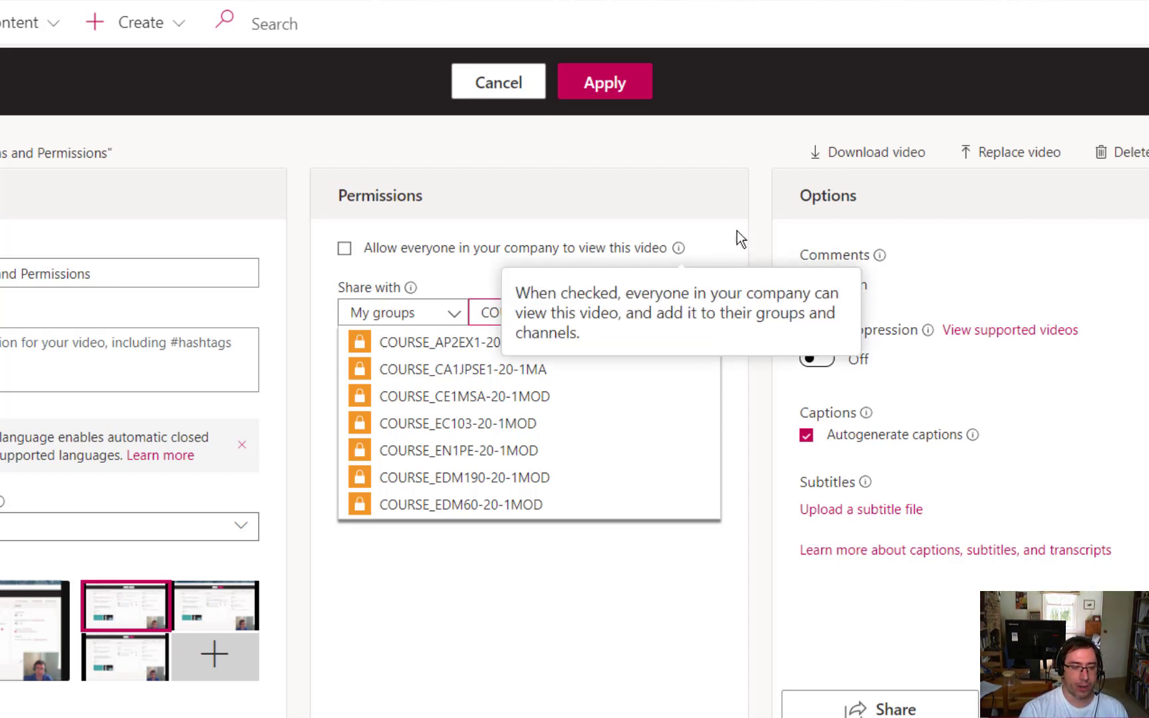
pyautogui.click(705, 316)
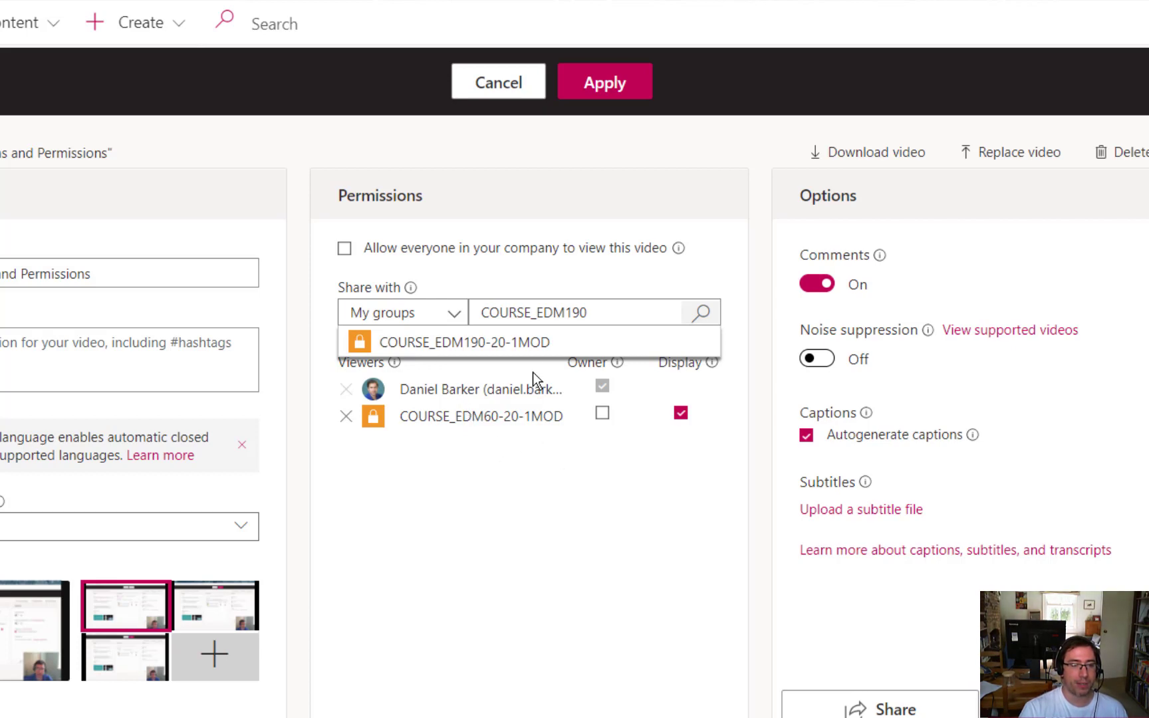
pyautogui.click(530, 343)
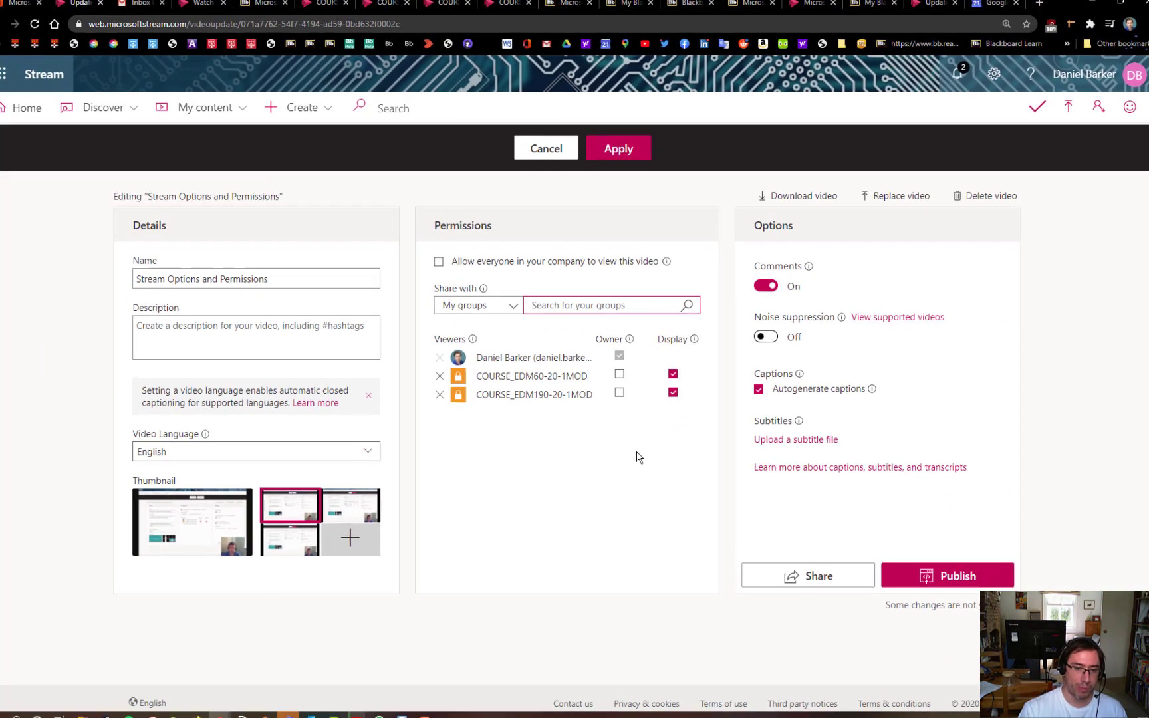
# Step: Publish the video and apply the permission changes, checking its direct link and embed options in between
pyautogui.click(971, 578)
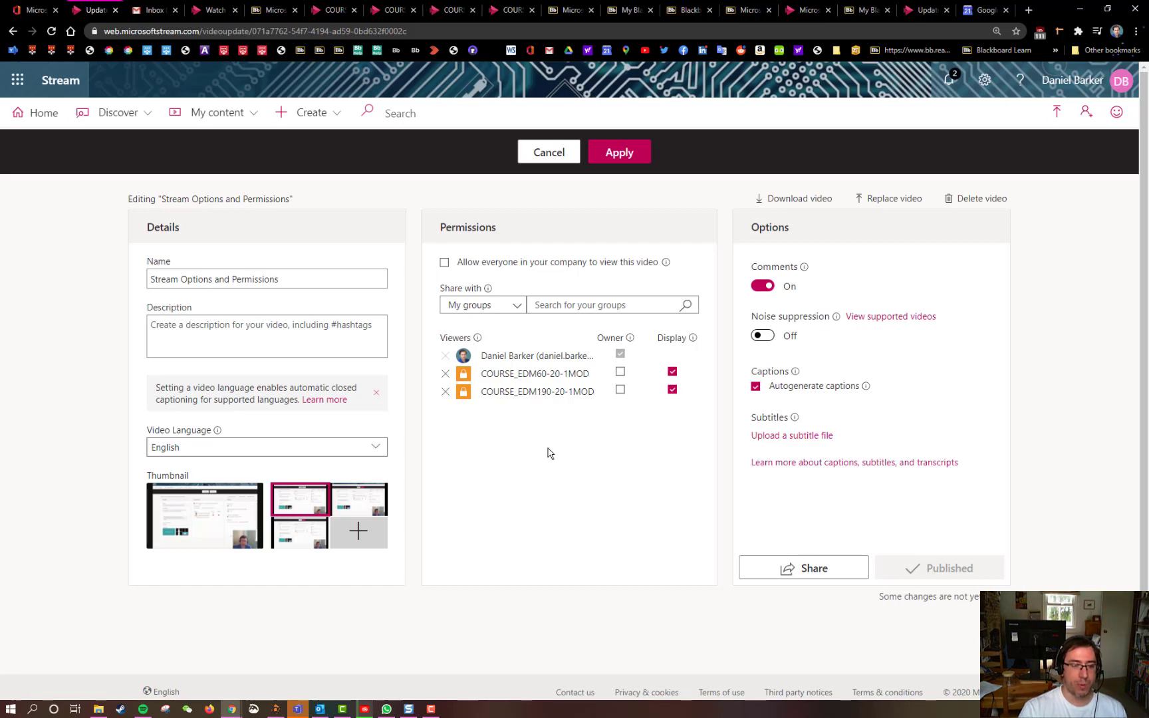
pyautogui.click(808, 566)
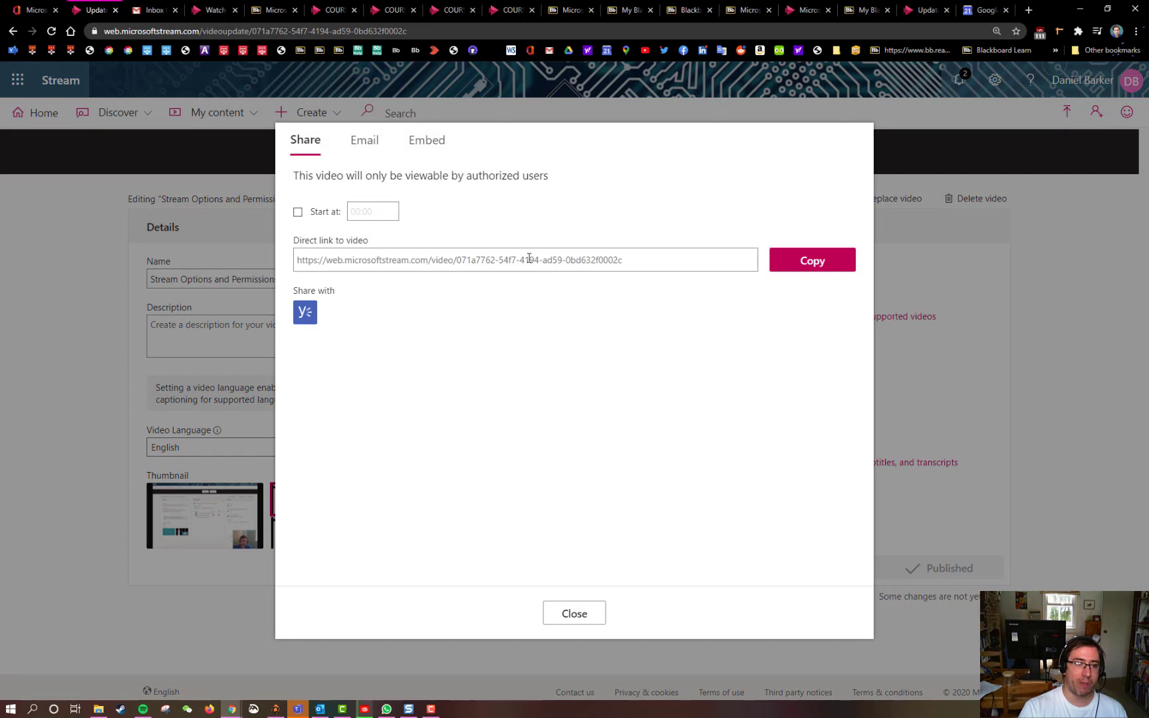
pyautogui.click(442, 150)
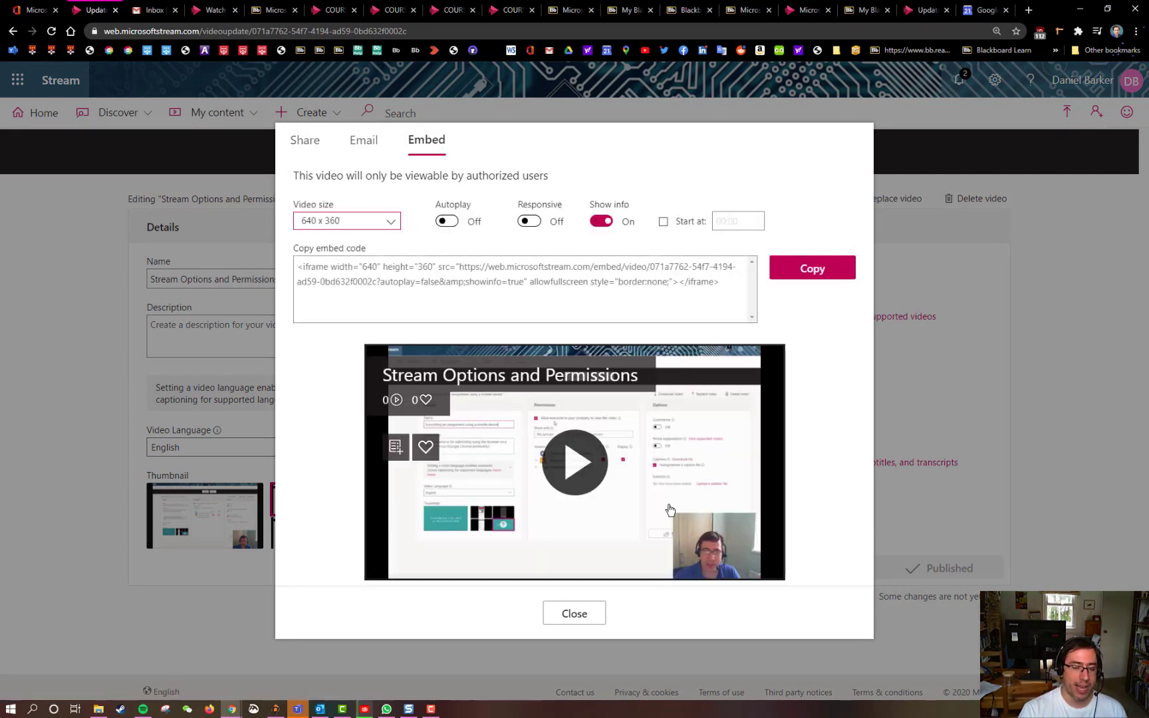
pyautogui.click(574, 614)
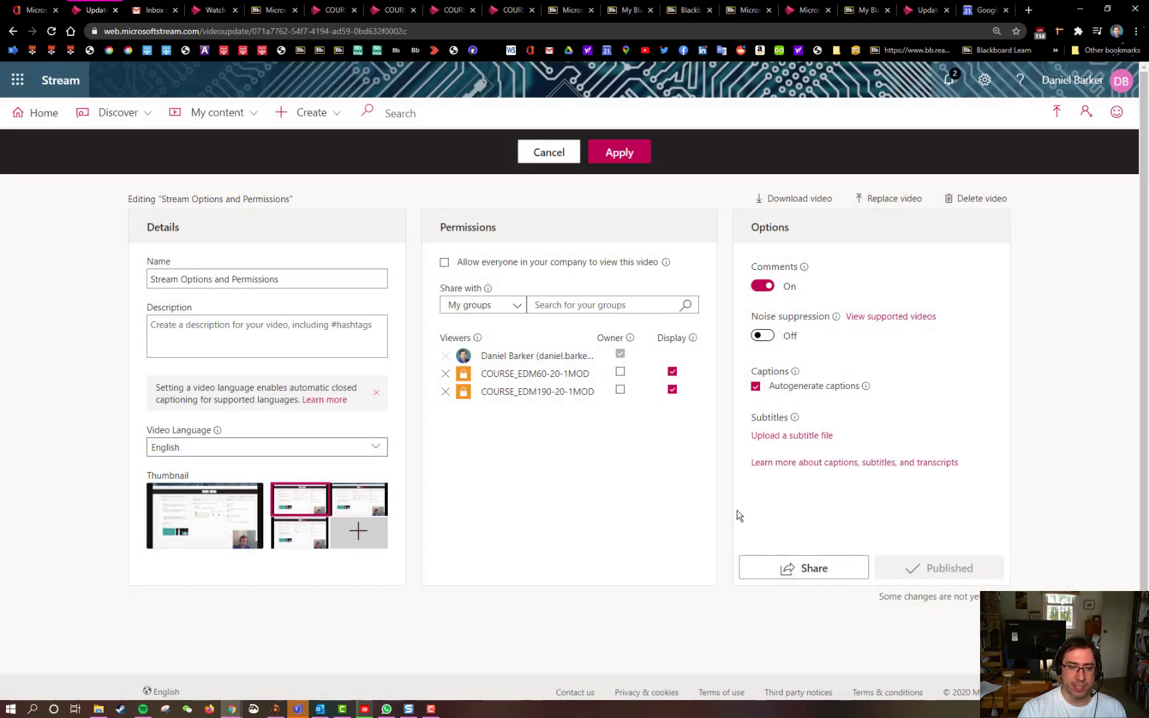
pyautogui.click(620, 153)
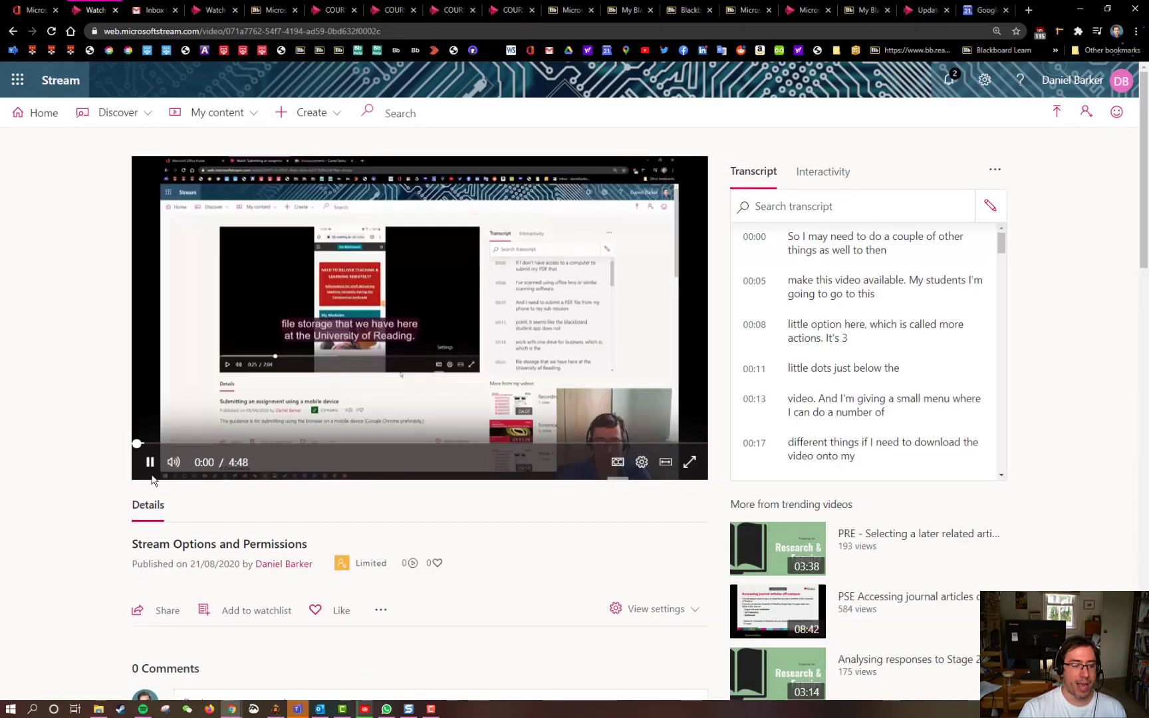
# Step: Switch to the Blackboard course, refresh its Microsoft Stream page to check the embedded playlist, and open the module's videos in Stream
pyautogui.click(266, 9)
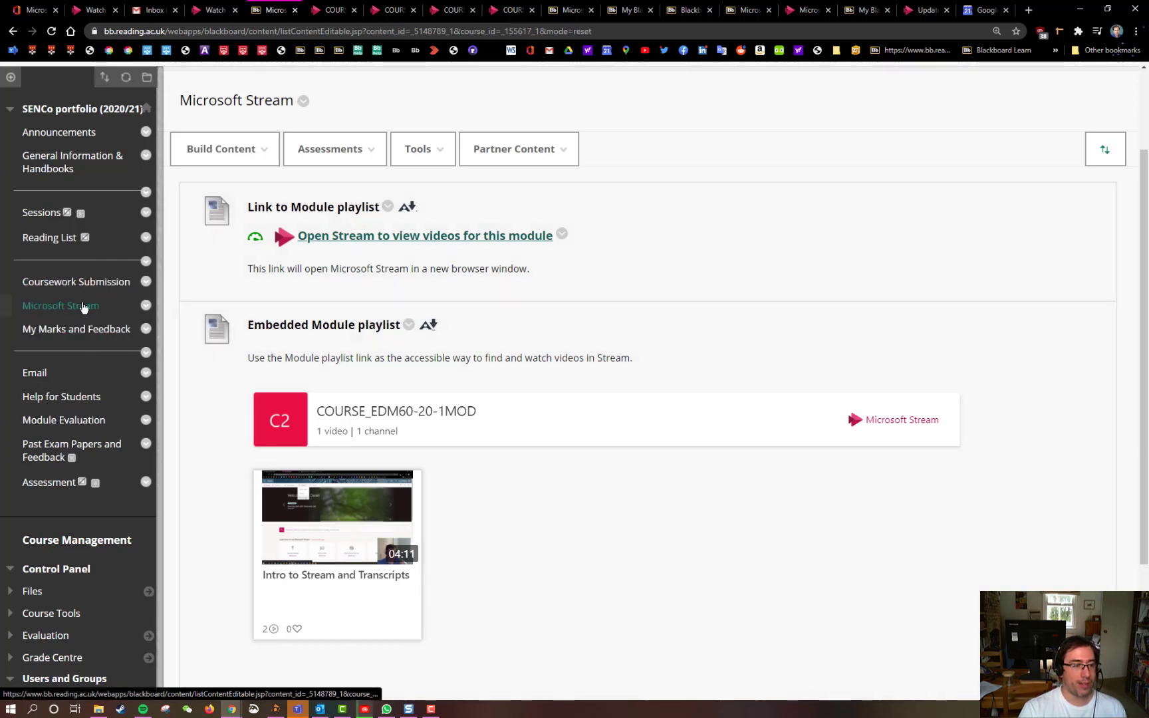
pyautogui.scroll(1, 383, 448)
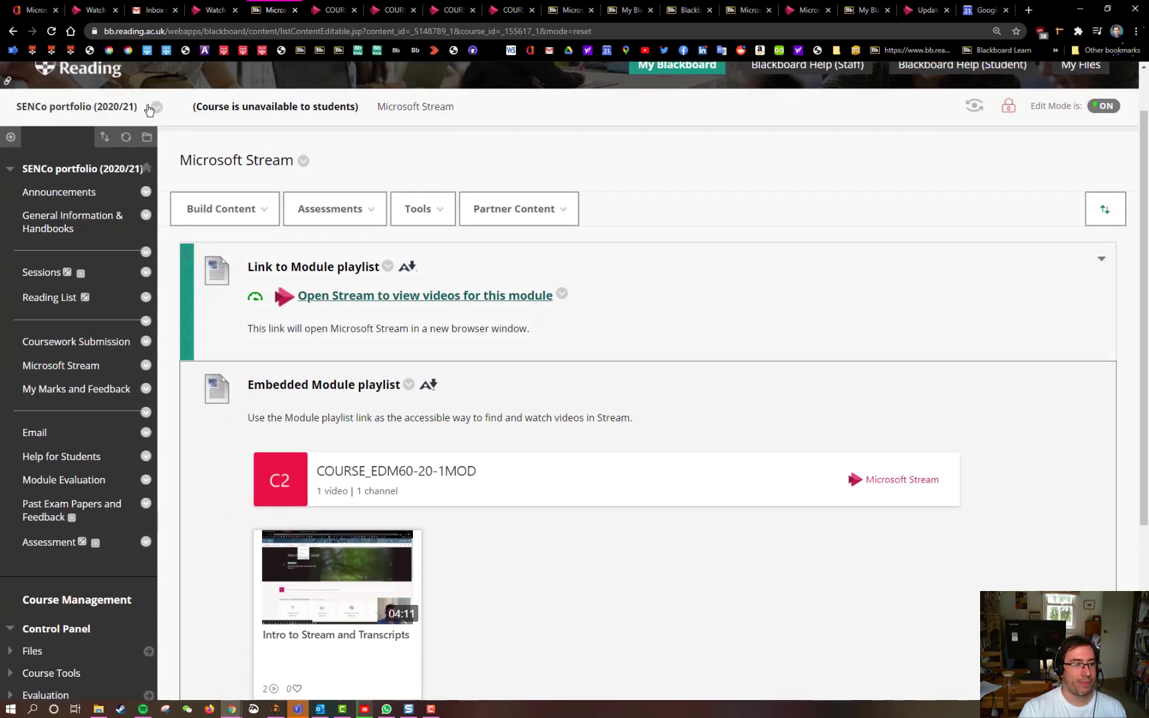
pyautogui.click(53, 32)
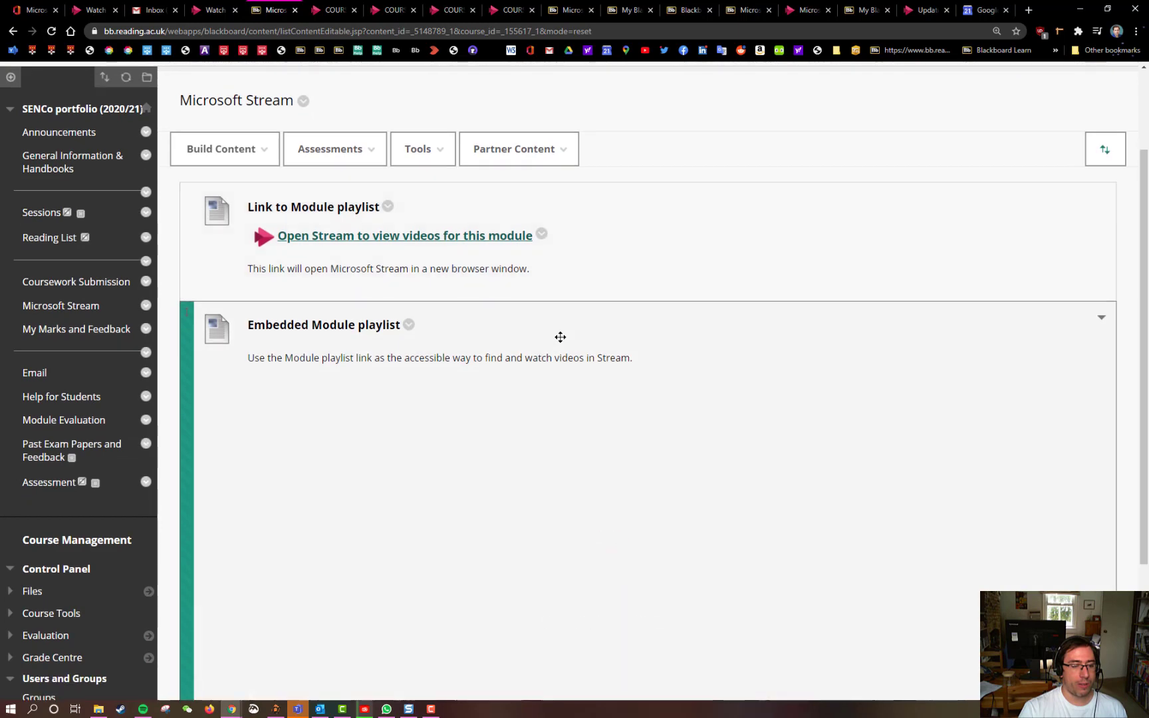
pyautogui.scroll(-1, 560, 337)
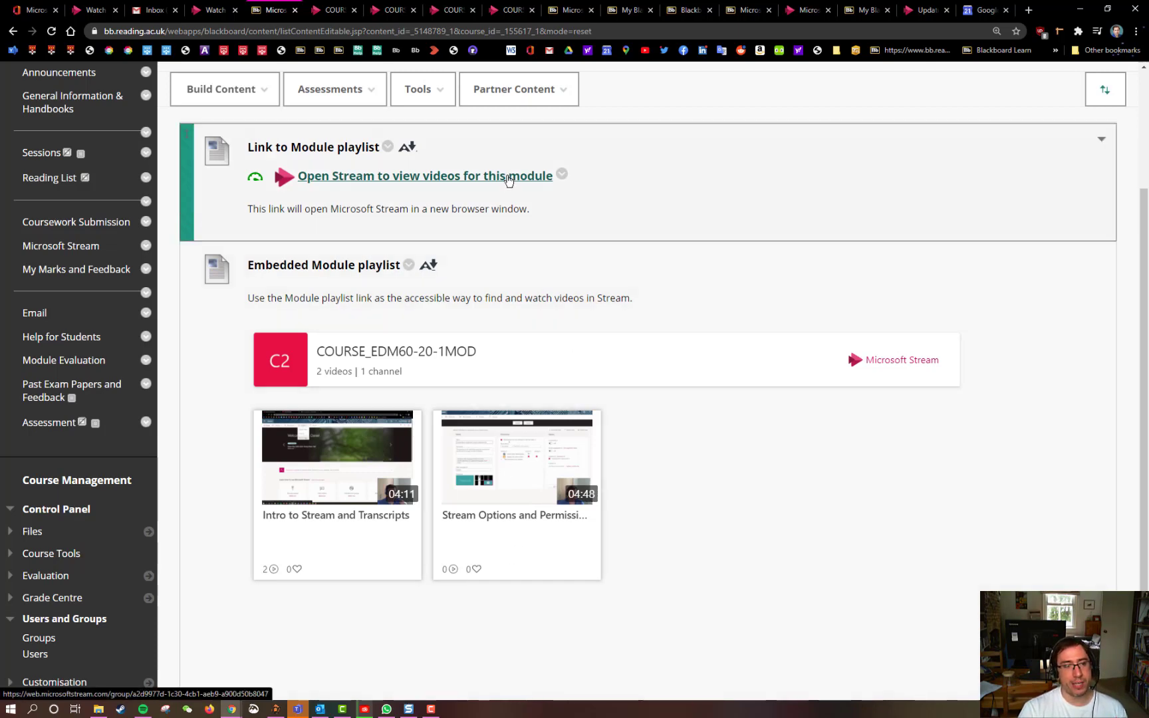
pyautogui.click(508, 180)
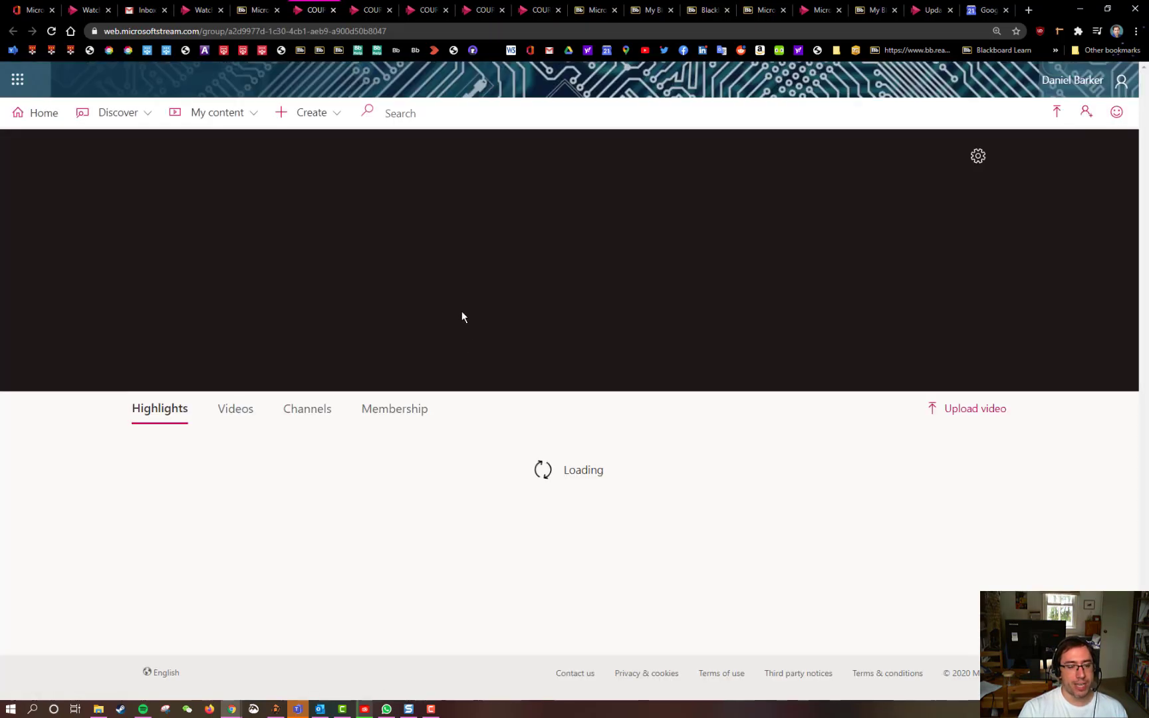
pyautogui.scroll(-2, 452, 328)
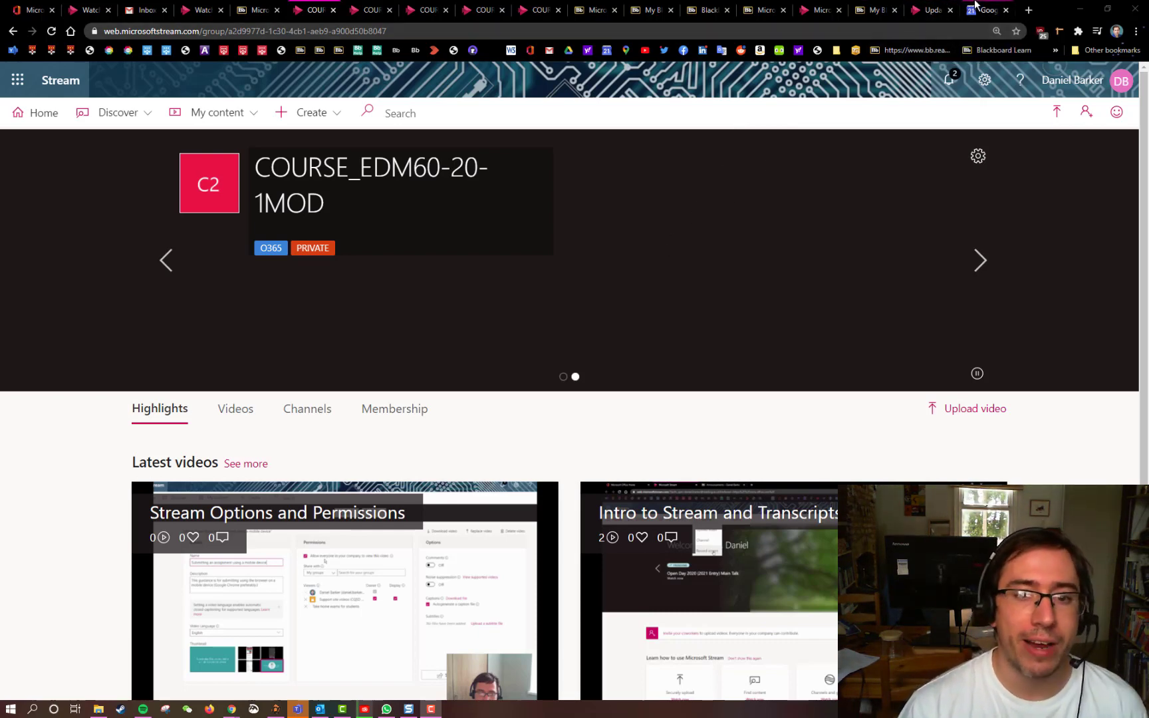
# Step: Open the list of your own groups in Stream and load more groups beyond the first ones
pyautogui.click(921, 12)
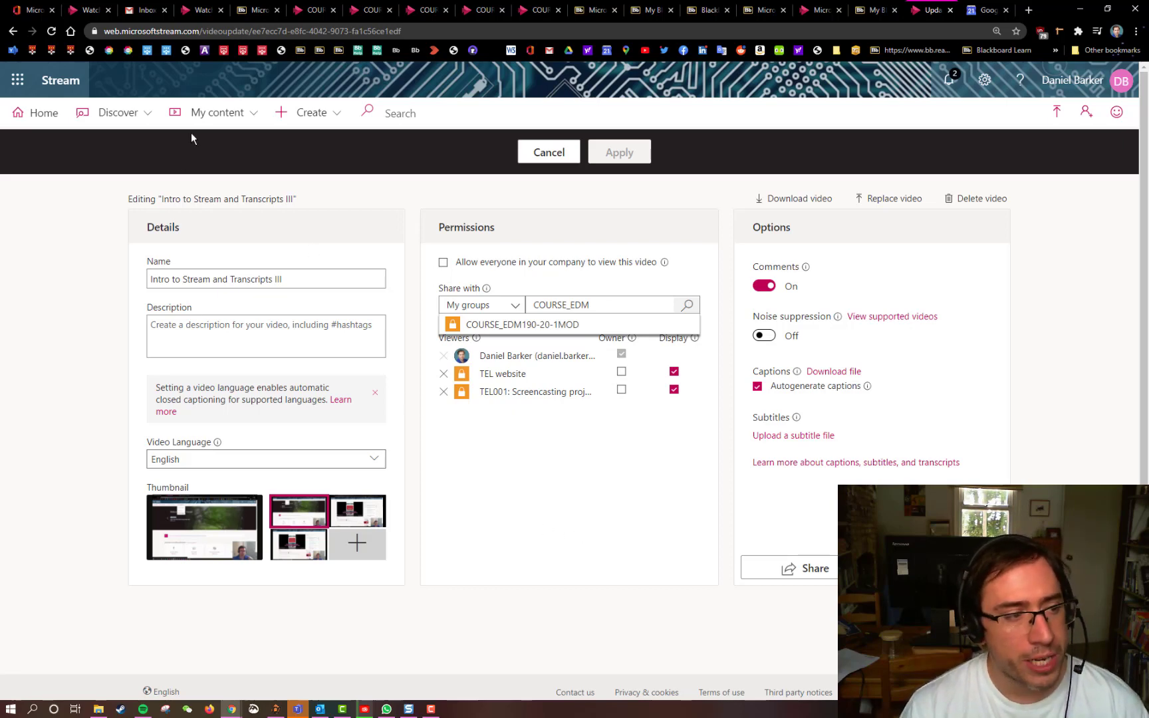
pyautogui.click(217, 122)
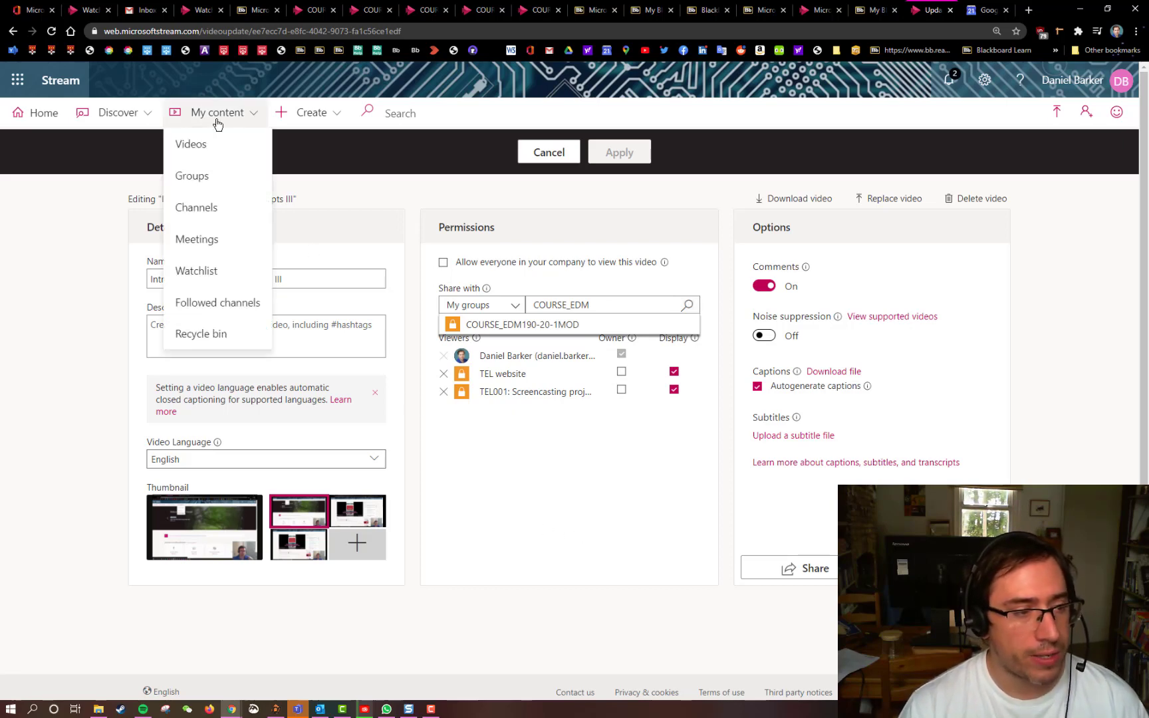
pyautogui.click(200, 177)
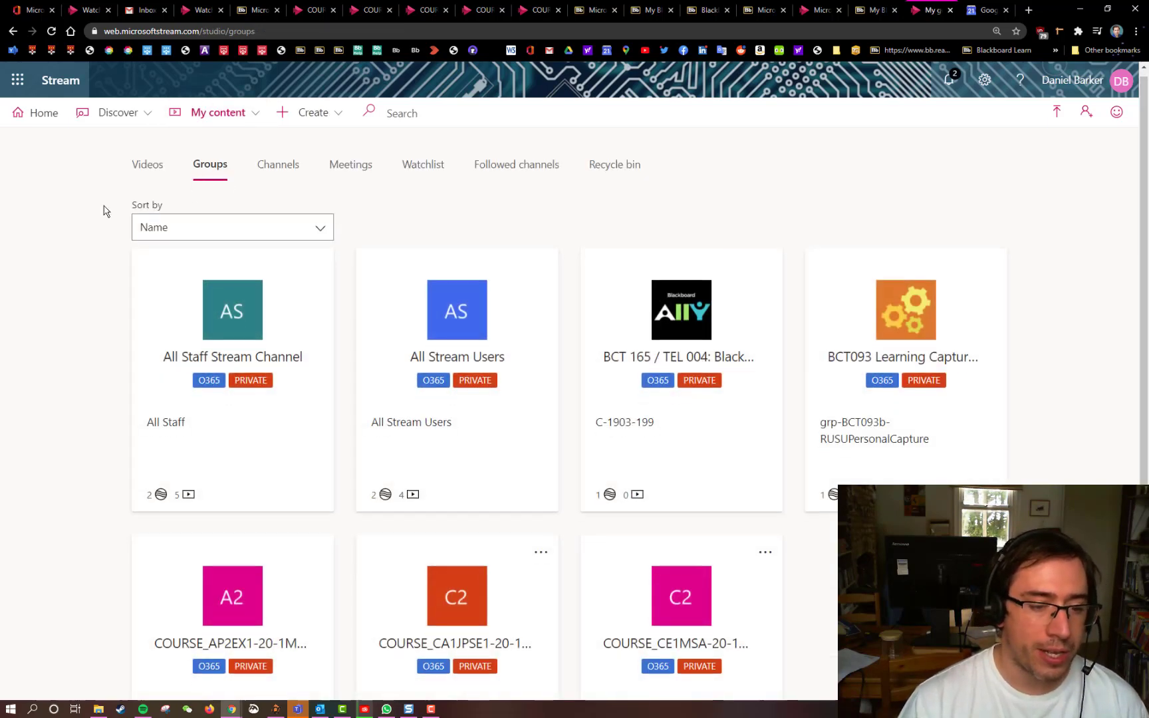
pyautogui.scroll(-4, 106, 213)
pyautogui.scroll(3, 110, 220)
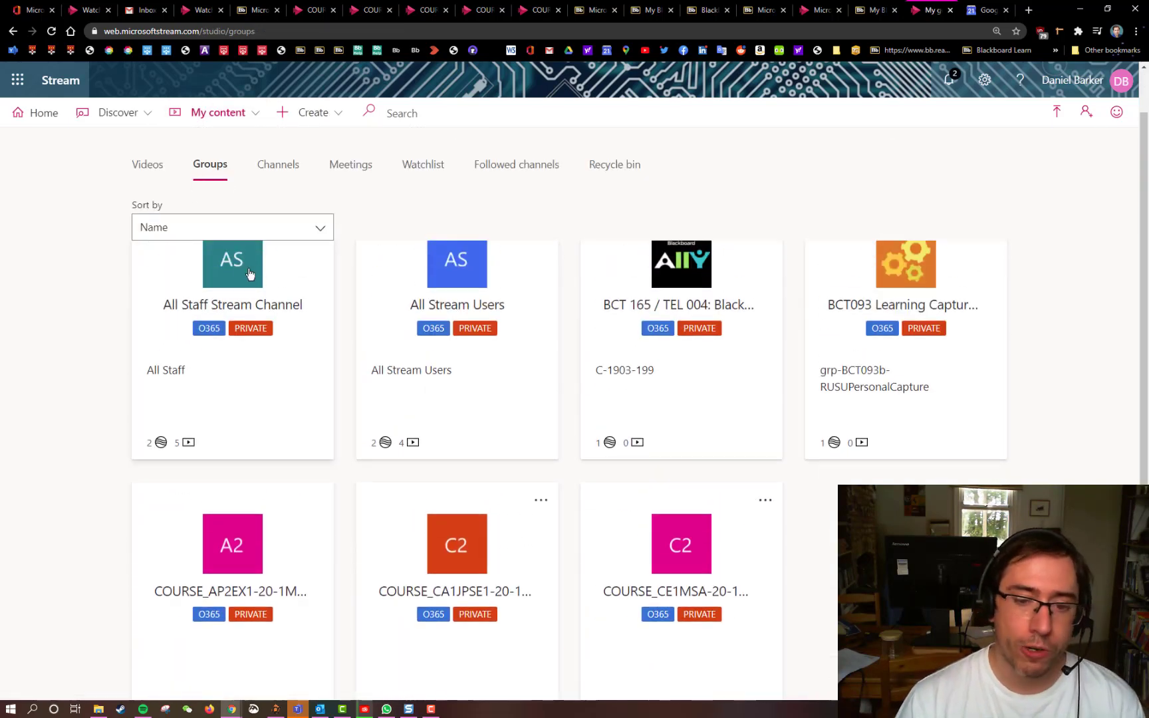
pyautogui.scroll(-3, 200, 332)
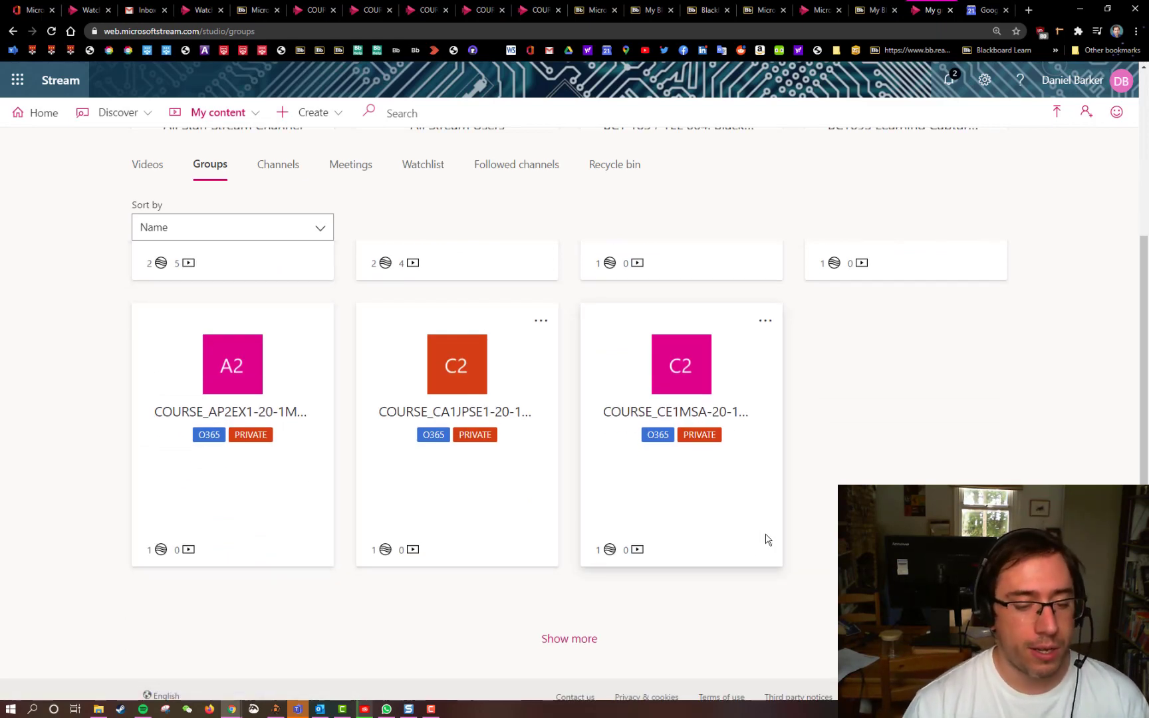
pyautogui.click(584, 638)
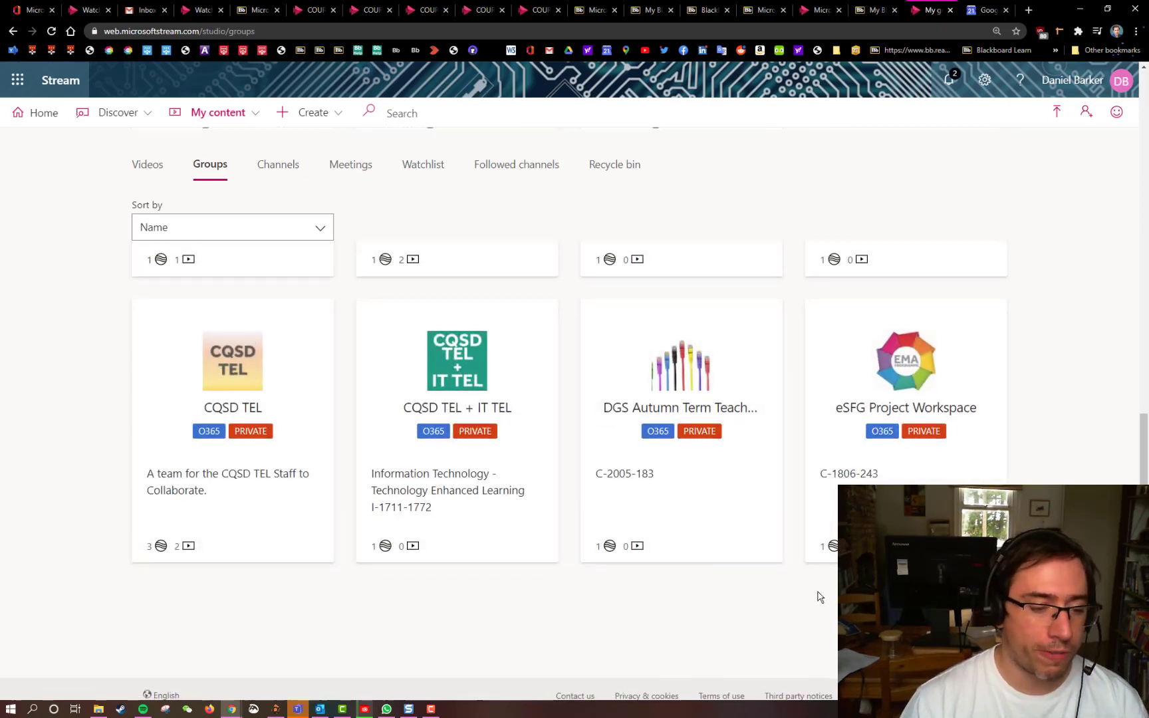
# Step: Look through the groups list for the course groups, open COURSE_EDM190-20-1MOD and check its videos
pyautogui.scroll(4, 820, 594)
pyautogui.scroll(-7, 823, 591)
pyautogui.scroll(-4, 822, 588)
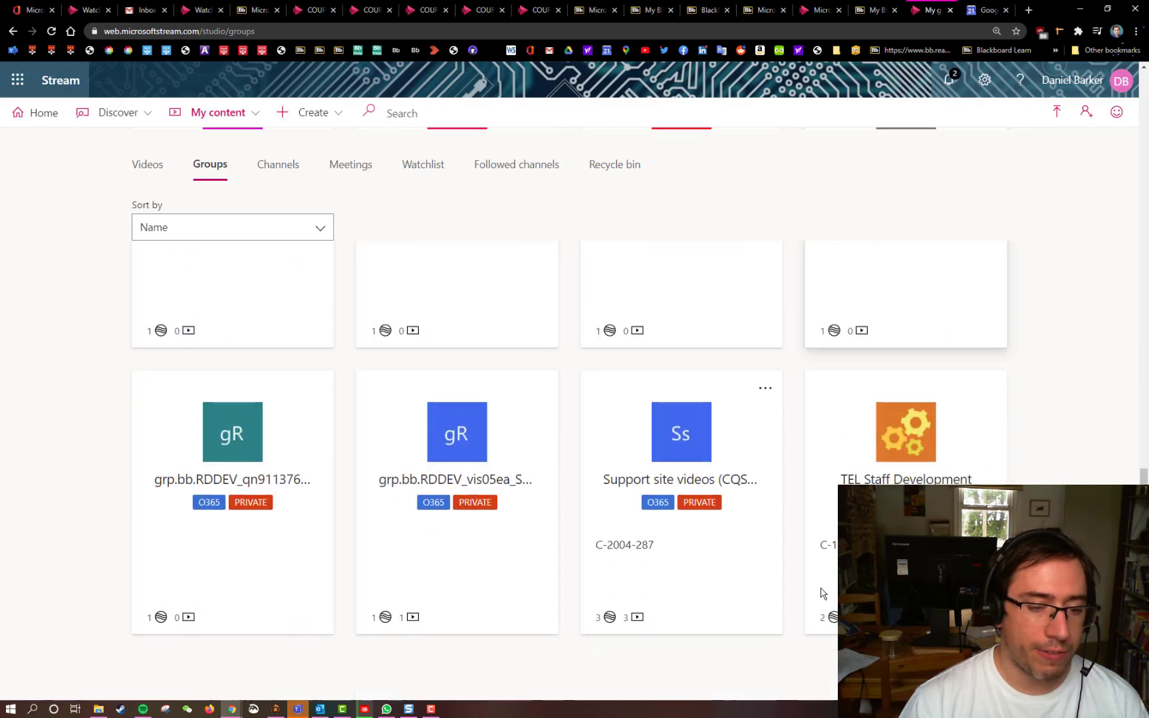
pyautogui.scroll(-4, 823, 579)
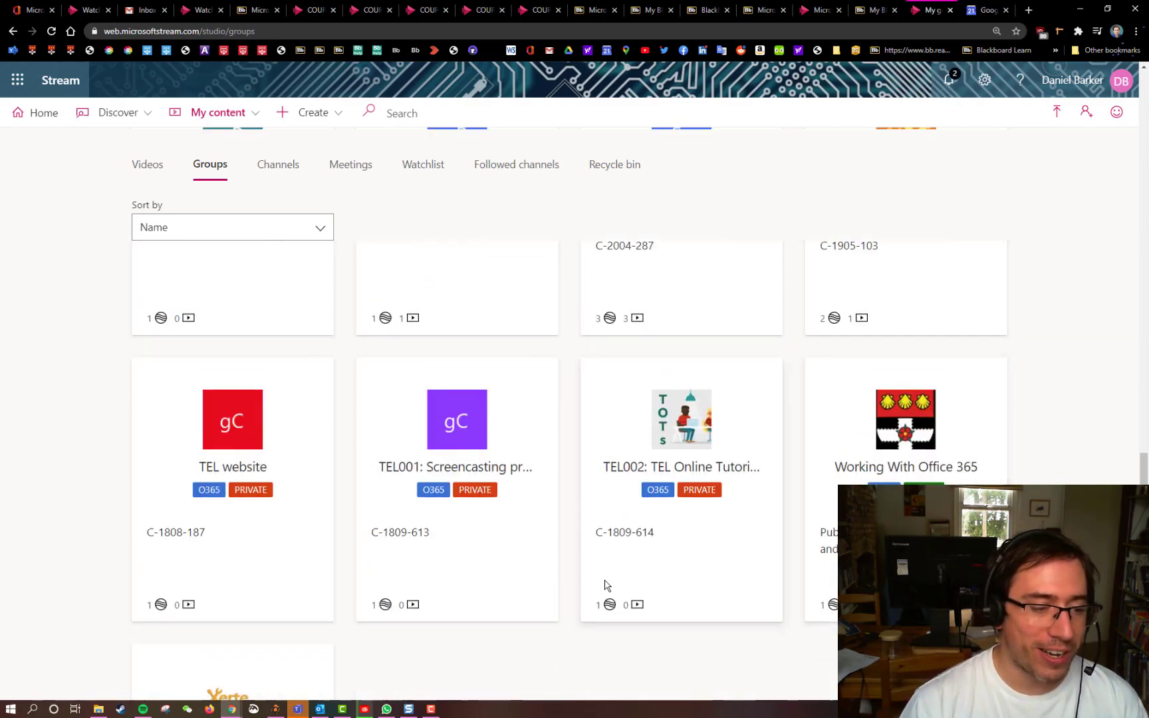
pyautogui.scroll(-5, 610, 588)
pyautogui.scroll(12, 618, 578)
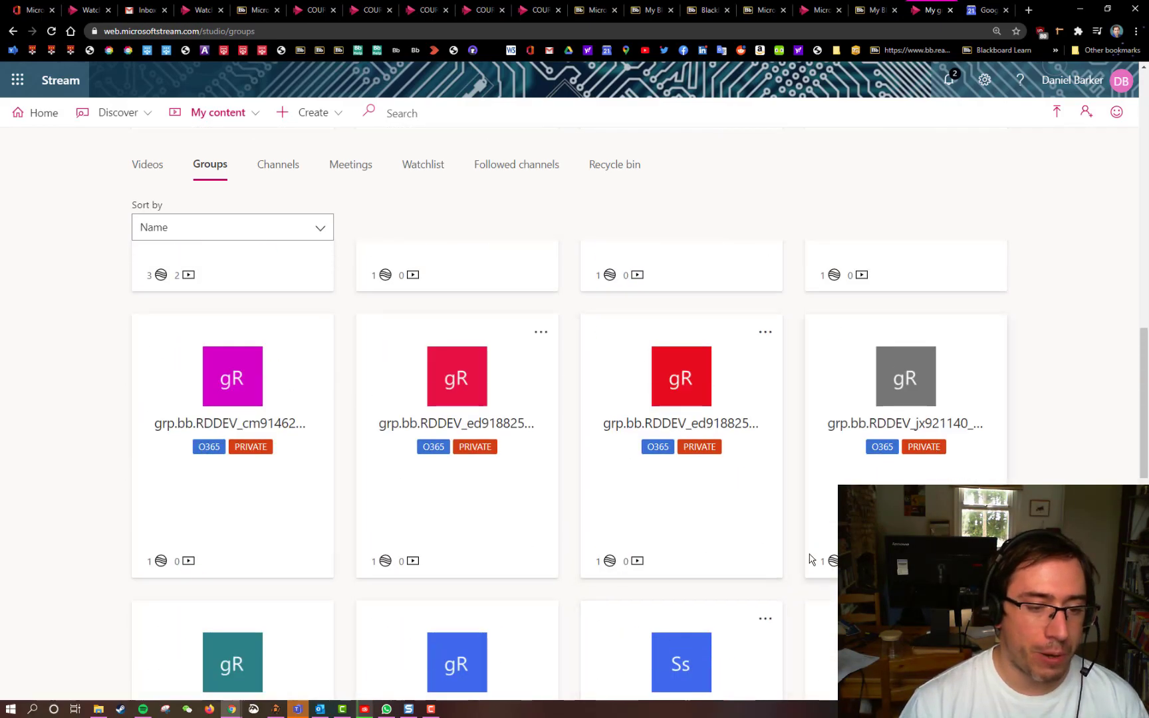
pyautogui.scroll(8, 812, 560)
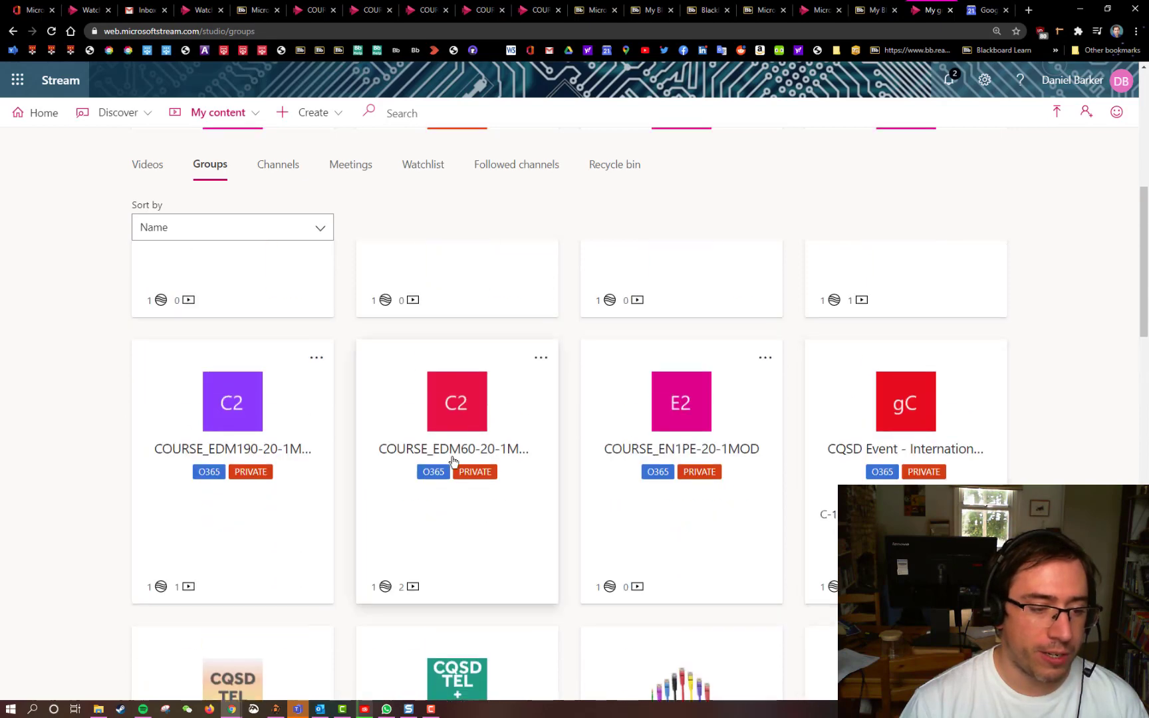
pyautogui.click(235, 403)
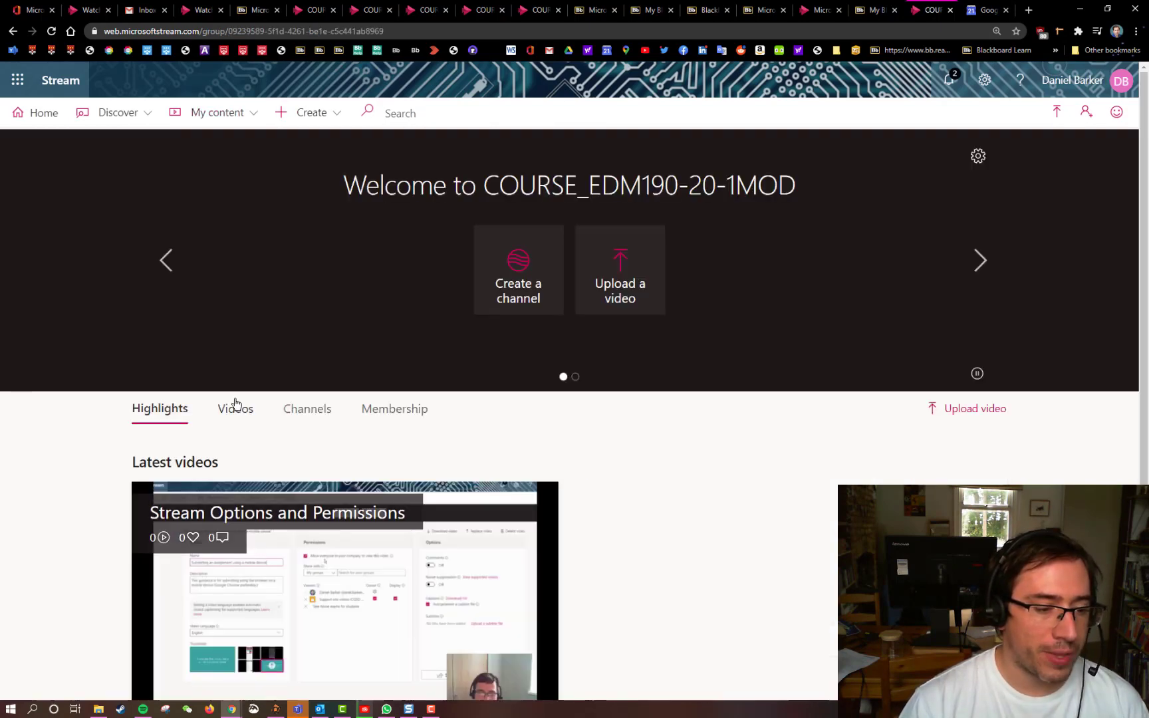
pyautogui.scroll(-2, 664, 435)
pyautogui.scroll(1, 673, 440)
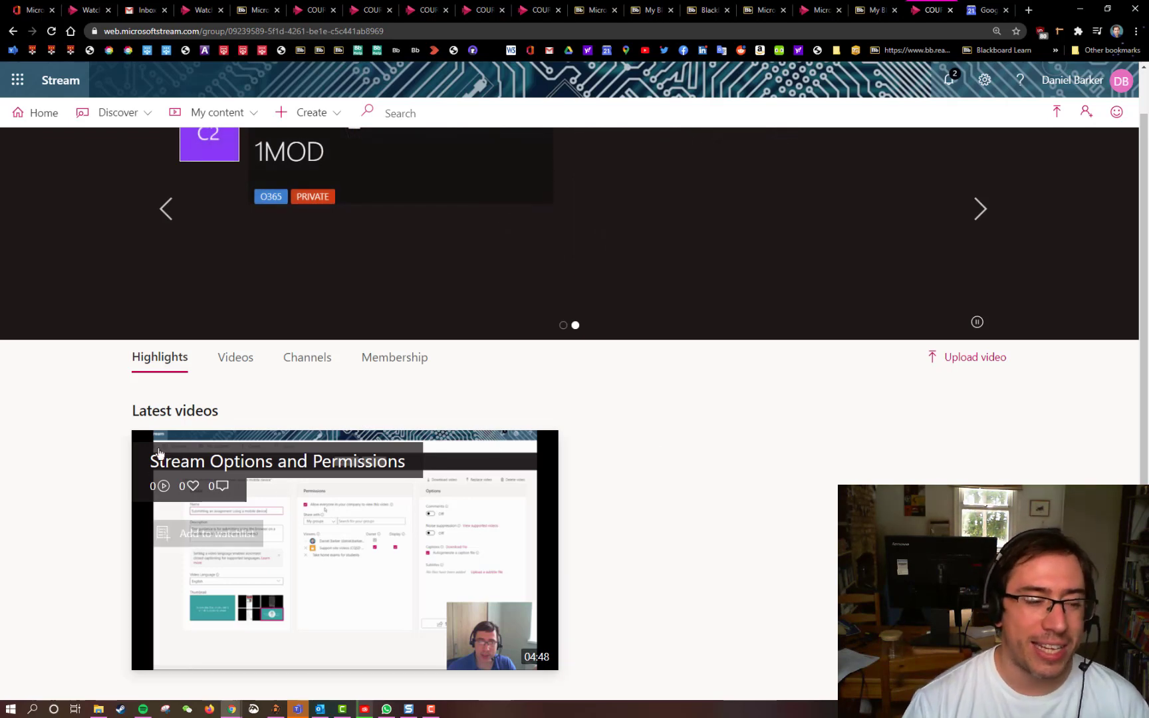
pyautogui.click(239, 359)
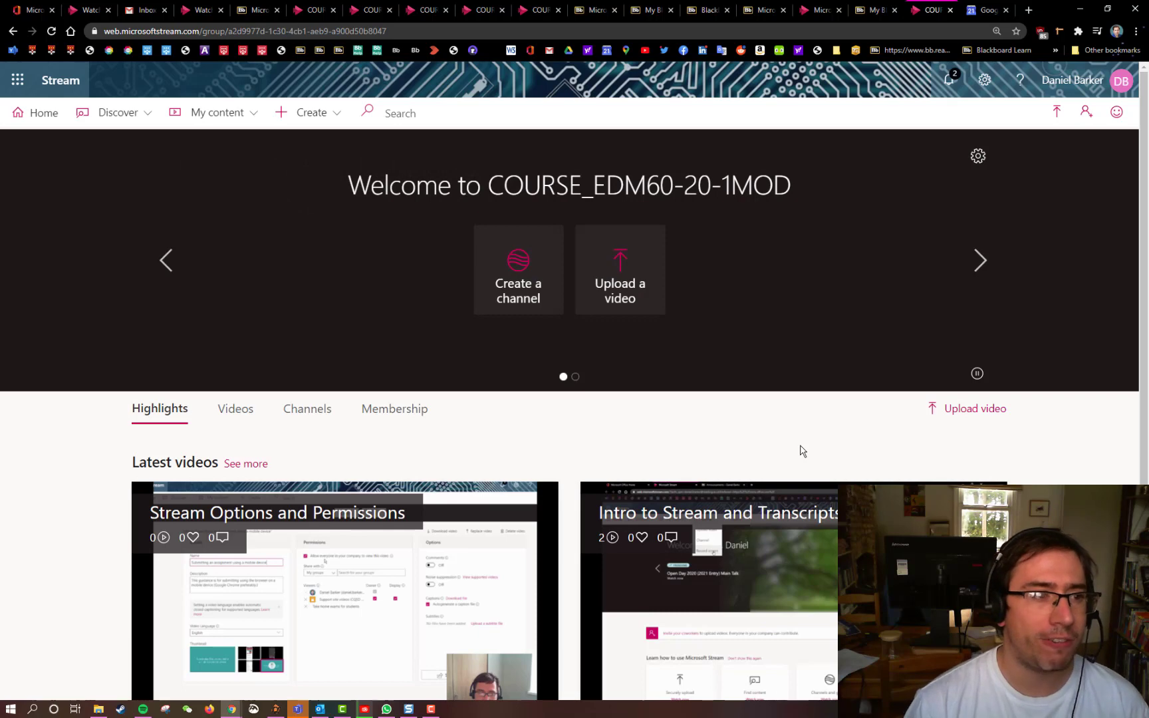
# Step: Switch back to the Blackboard course and move the Microsoft Stream entry above Coursework Submission in the course menu
pyautogui.click(261, 9)
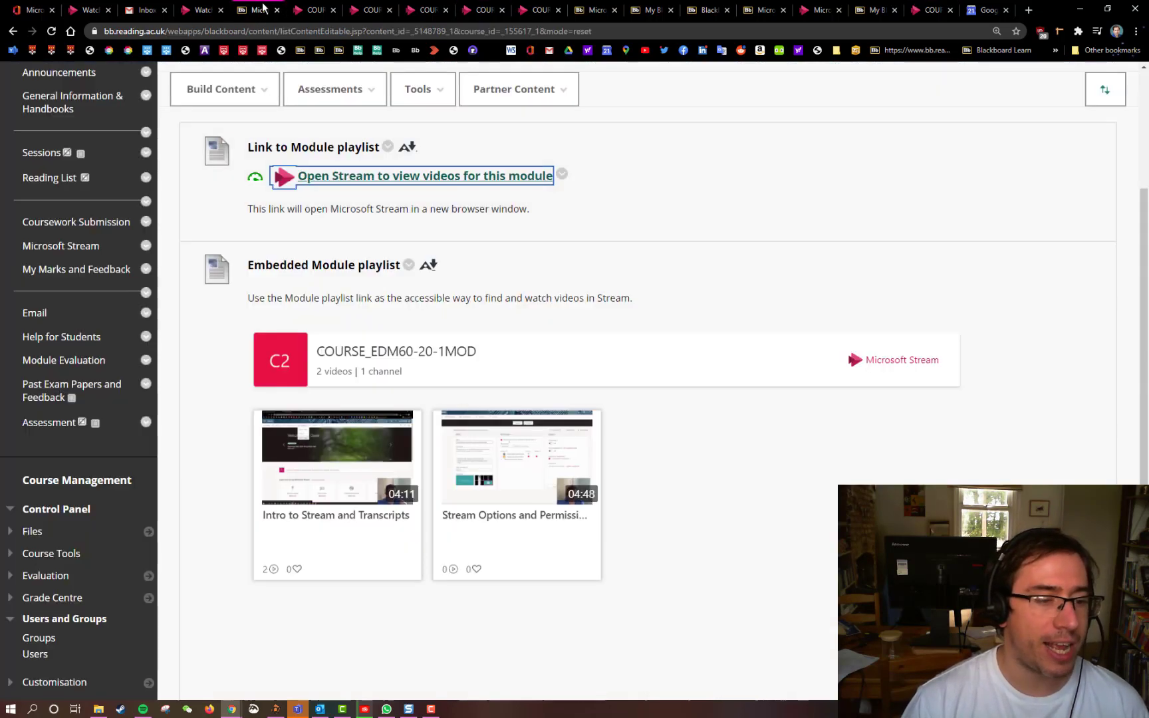
pyautogui.scroll(2, 559, 546)
pyautogui.scroll(-1, 345, 372)
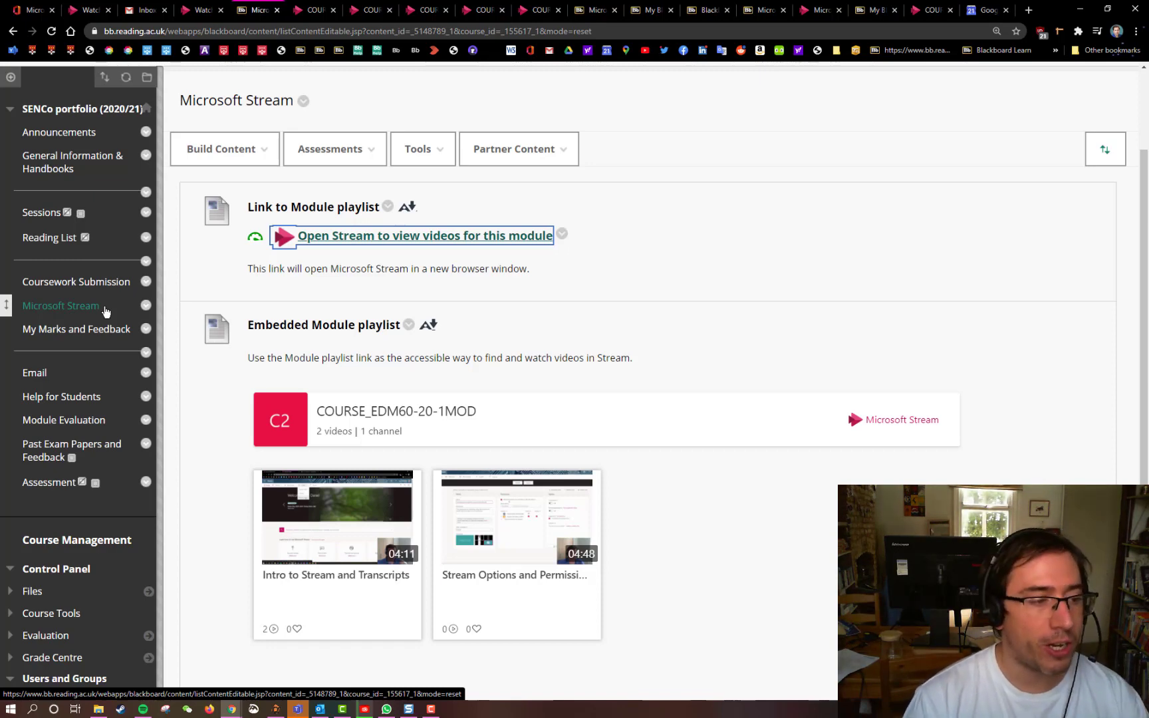
pyautogui.moveTo(5, 305); pyautogui.dragTo(5, 279)
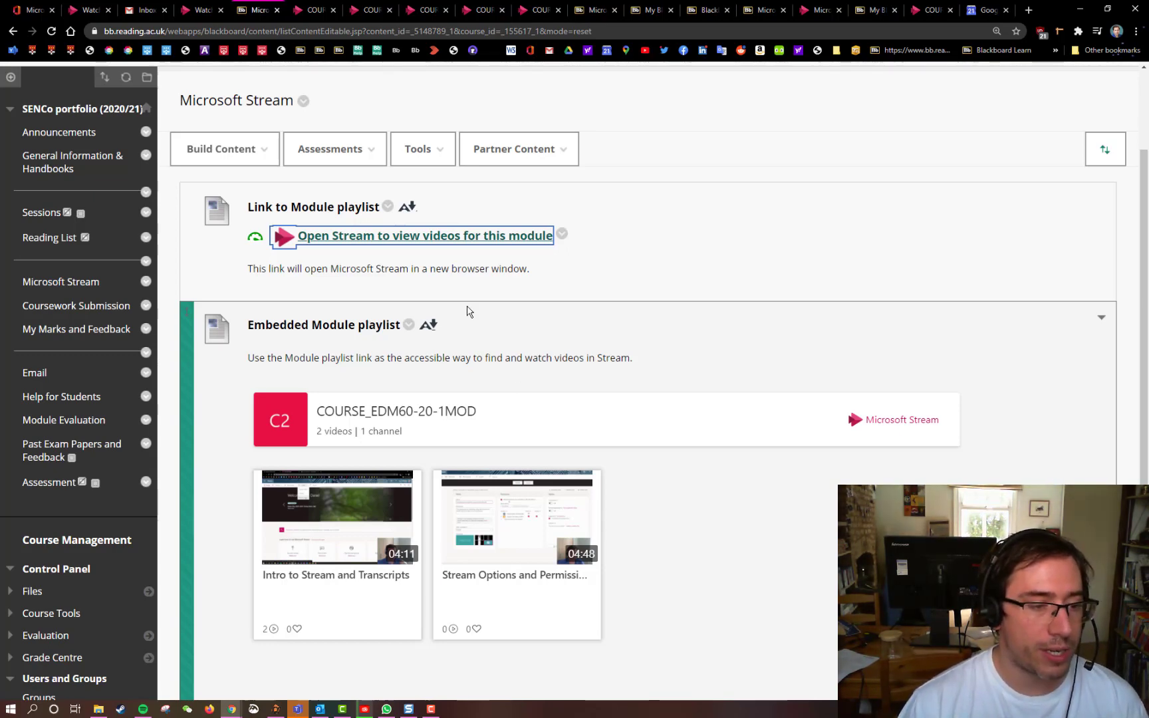
# Step: Switch to the COURSE_EDM60-20-1MOD group in Stream, review its editable group settings, and close them without saving
pyautogui.click(308, 4)
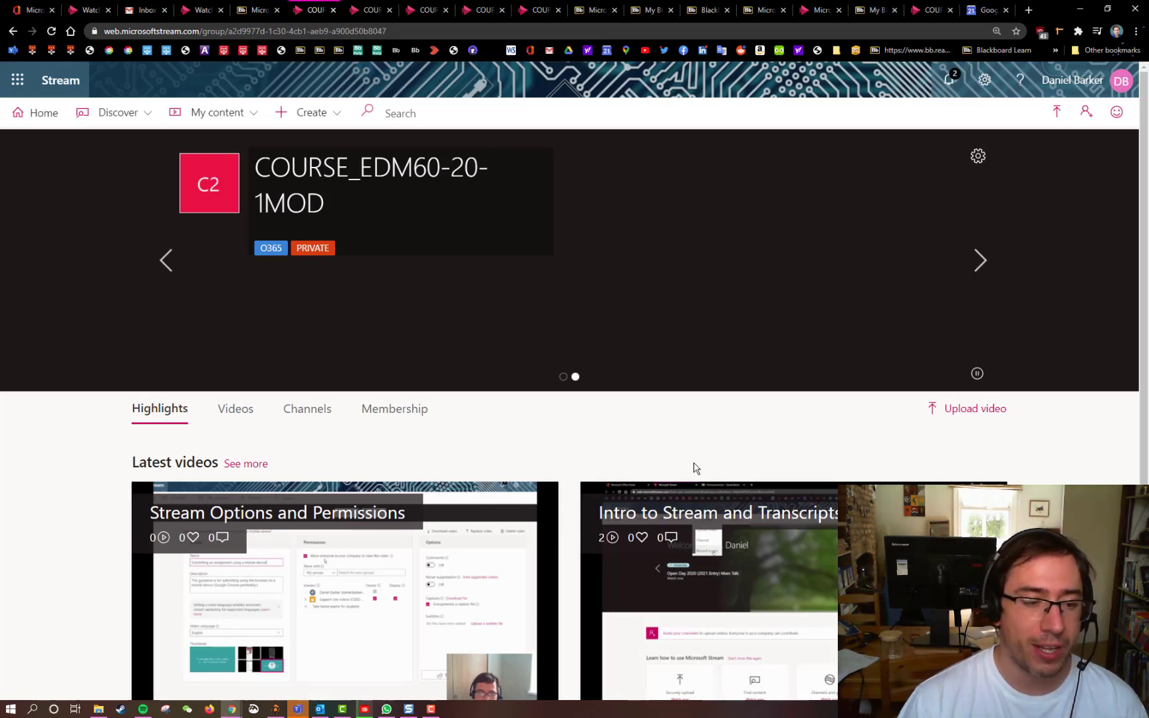
pyautogui.click(978, 158)
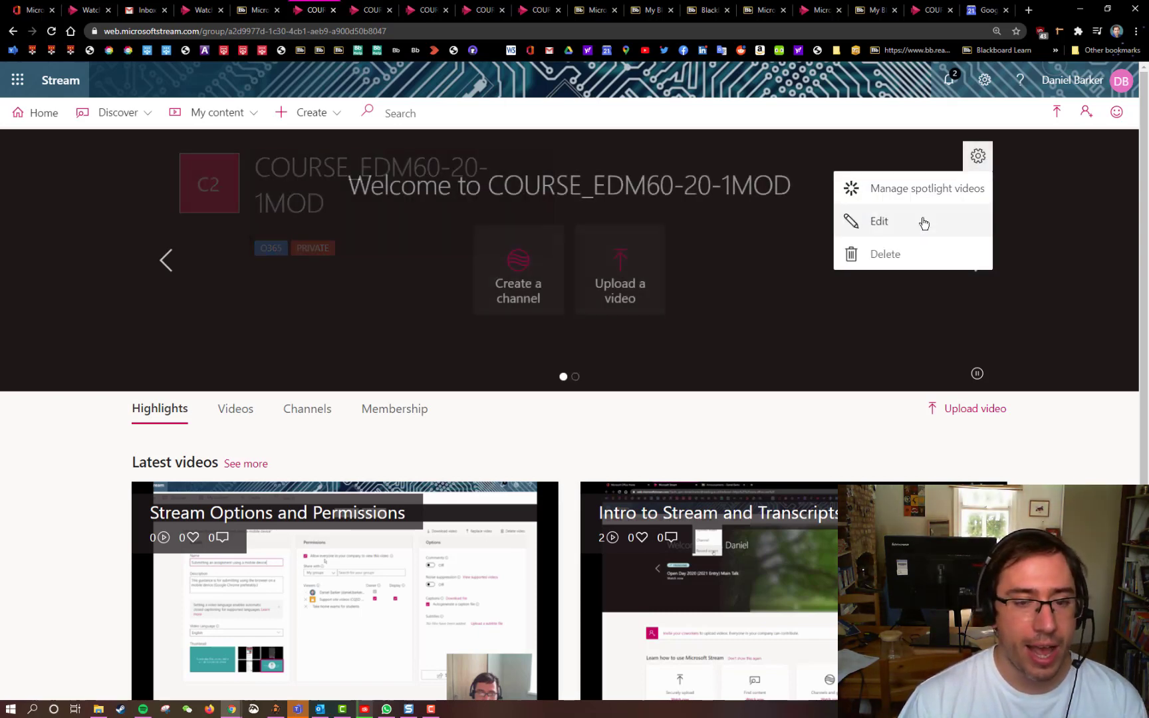
pyautogui.click(924, 224)
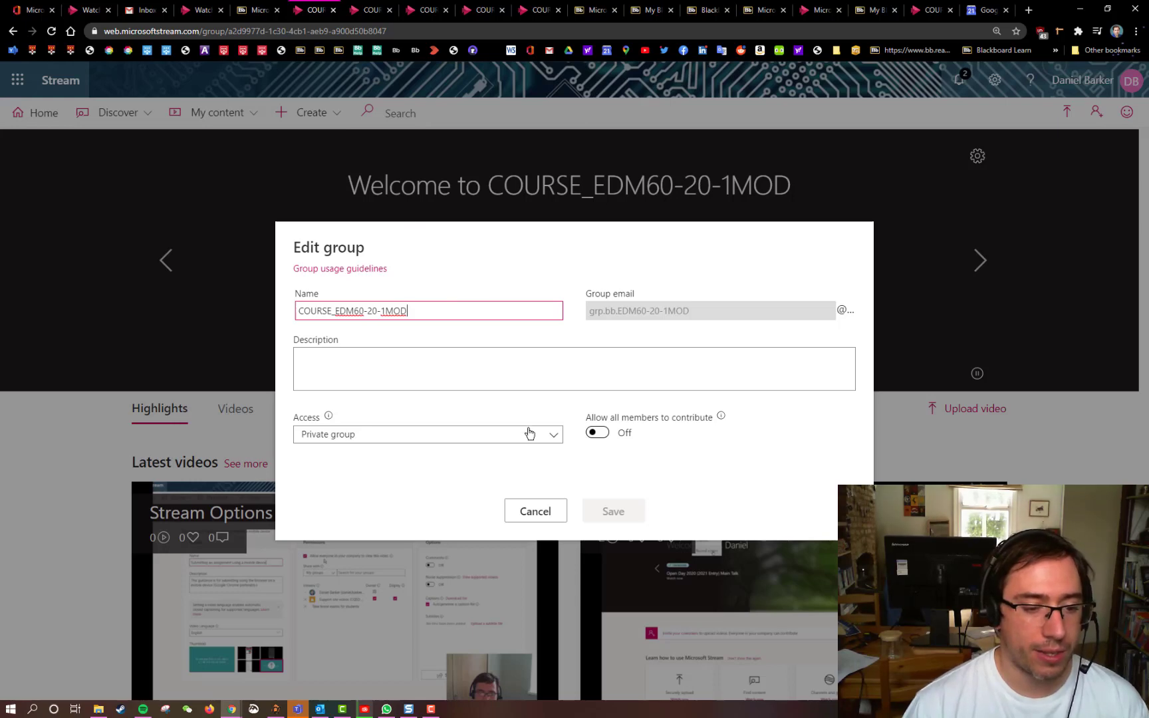
pyautogui.click(547, 513)
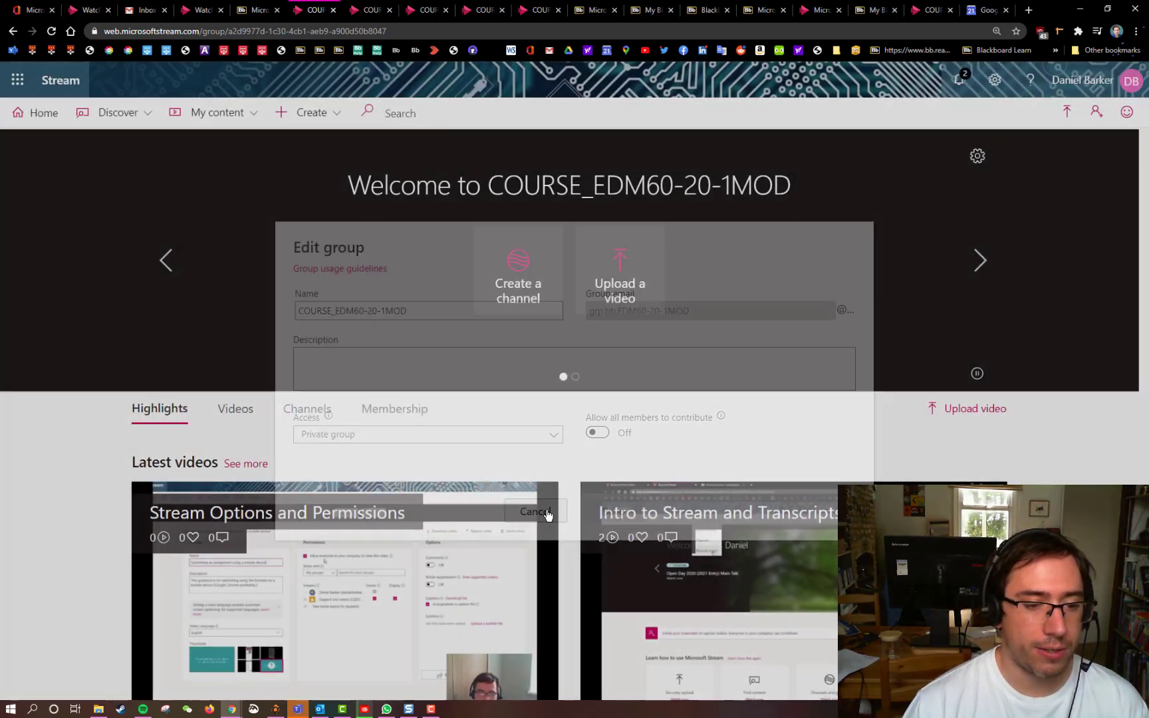